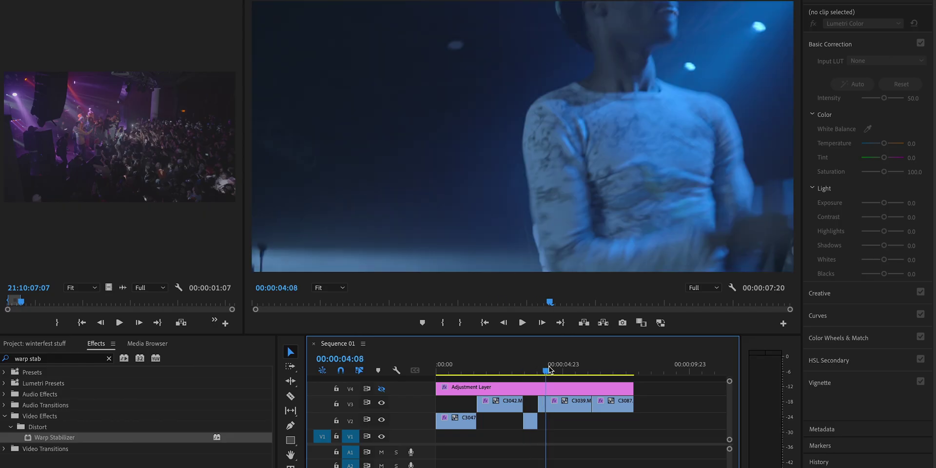
# Replace the sequence's concert clips with the After Effects composition 'winterfest stuff Linked Comp 03'.
pyautogui.moveTo(621, 437); pyautogui.dragTo(478, 406)
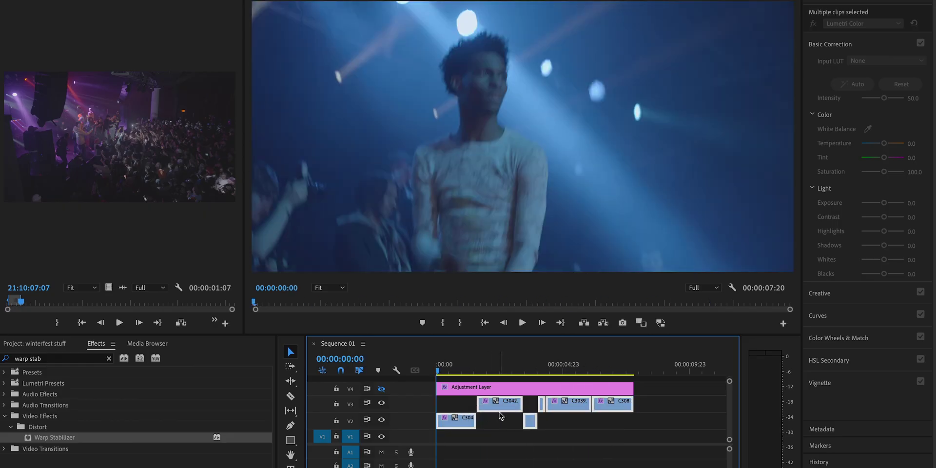
pyautogui.rightClick(504, 409)
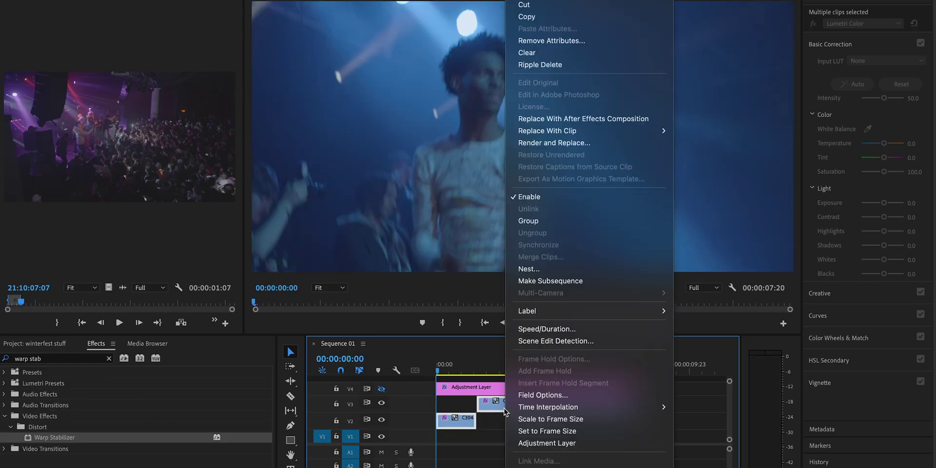
pyautogui.click(590, 119)
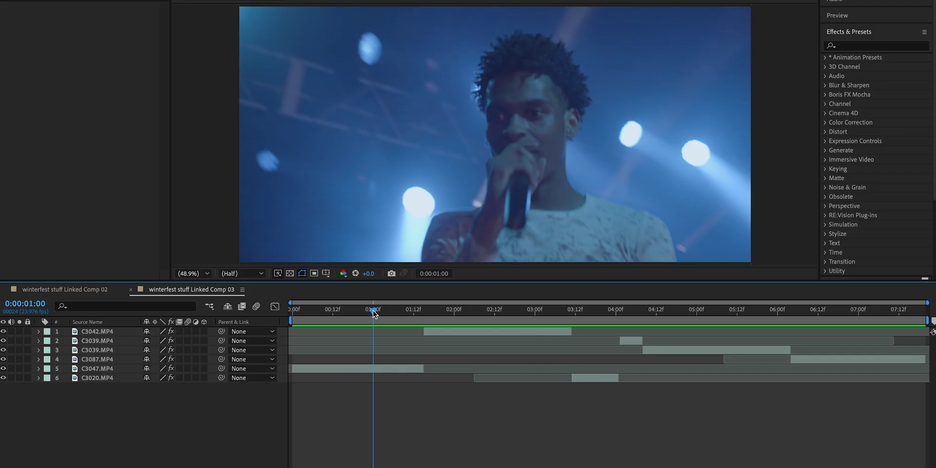
pyautogui.moveTo(374, 312); pyautogui.dragTo(253, 317)
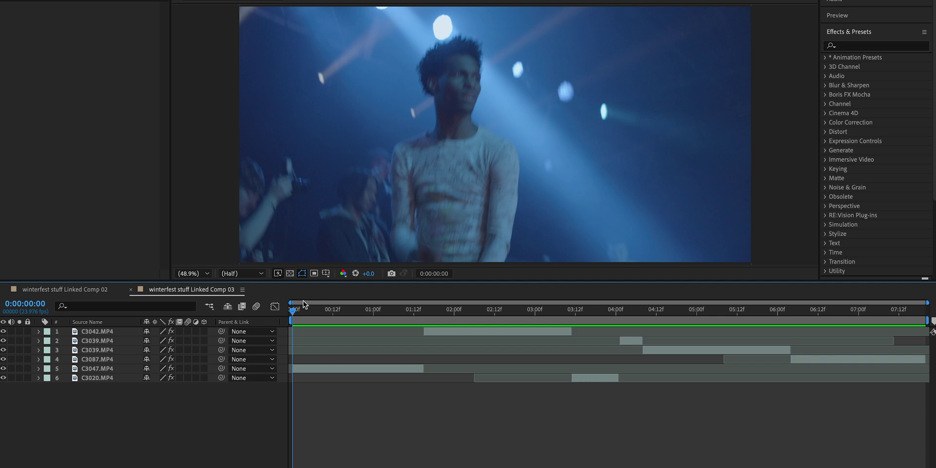
# Move layer C3047.MP4 above C3042 to the top of the stack and scrub to the singer frame.
pyautogui.moveTo(314, 312); pyautogui.dragTo(437, 313)
pyautogui.click(399, 368)
pyautogui.click(445, 335)
pyautogui.moveTo(136, 370); pyautogui.dragTo(117, 329)
pyautogui.click(431, 316)
pyautogui.moveTo(431, 316); pyautogui.dragTo(399, 323)
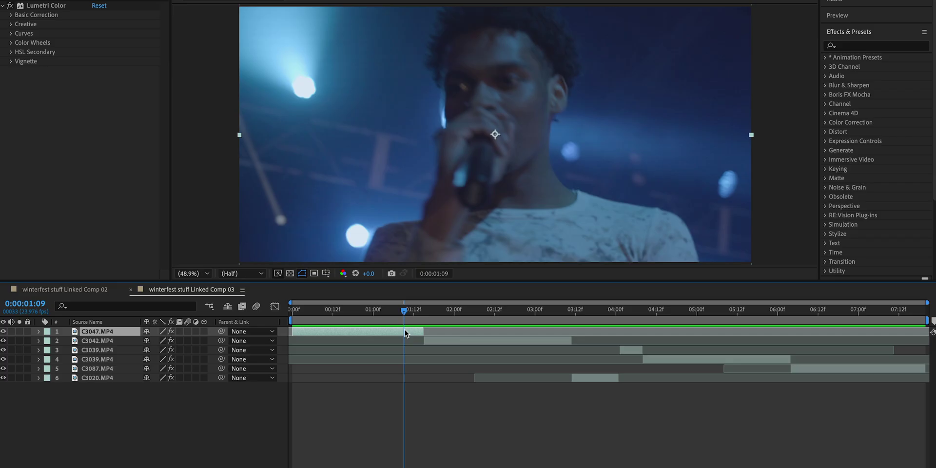
# Duplicate C3047, freeze the top copy on the current frame, and trim its start to 01:09.
pyautogui.hotkey('ctrl', 'd')
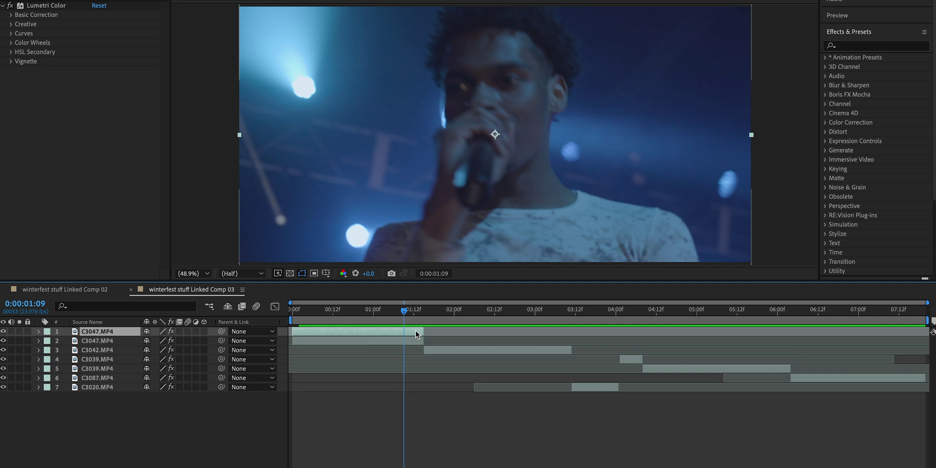
pyautogui.rightClick(408, 331)
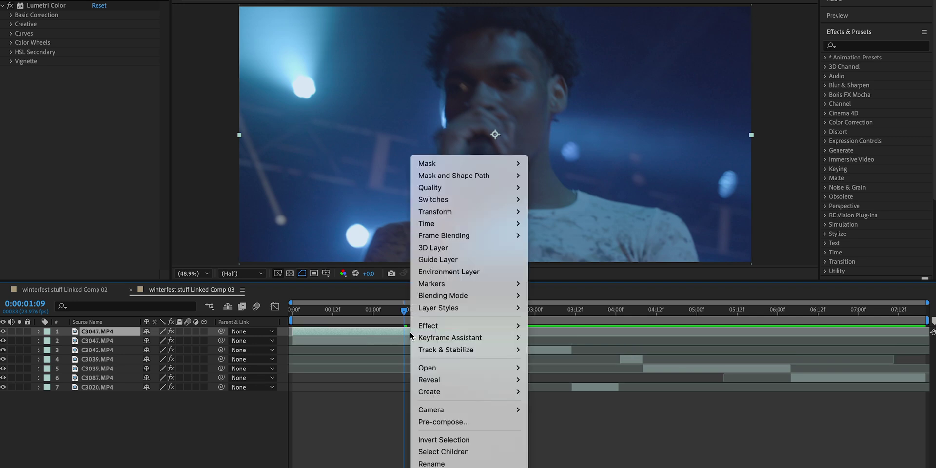
pyautogui.moveTo(427, 223)
pyautogui.click(571, 260)
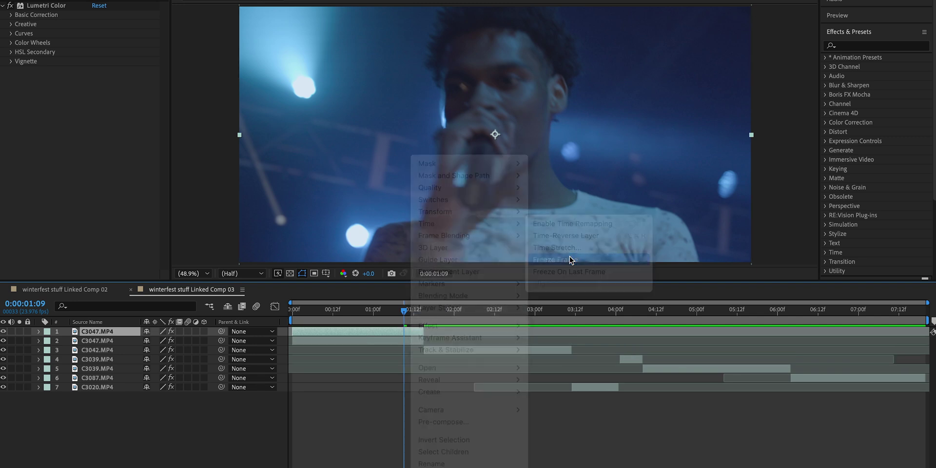
pyautogui.hotkey('alt', '[')
pyautogui.moveTo(404, 312)
pyautogui.mouseDown()
pyautogui.moveTo(420, 317)
pyautogui.moveTo(398, 323)
pyautogui.moveTo(418, 314)
pyautogui.moveTo(405, 316)
pyautogui.mouseUp()
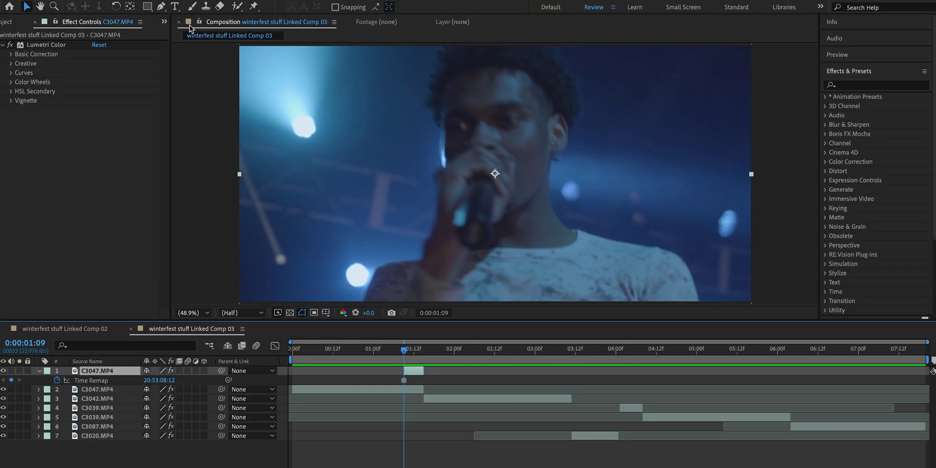
# With the Pen tool, trace a mask from below the singer's right shoulder to the base of his neck.
pyautogui.click(164, 8)
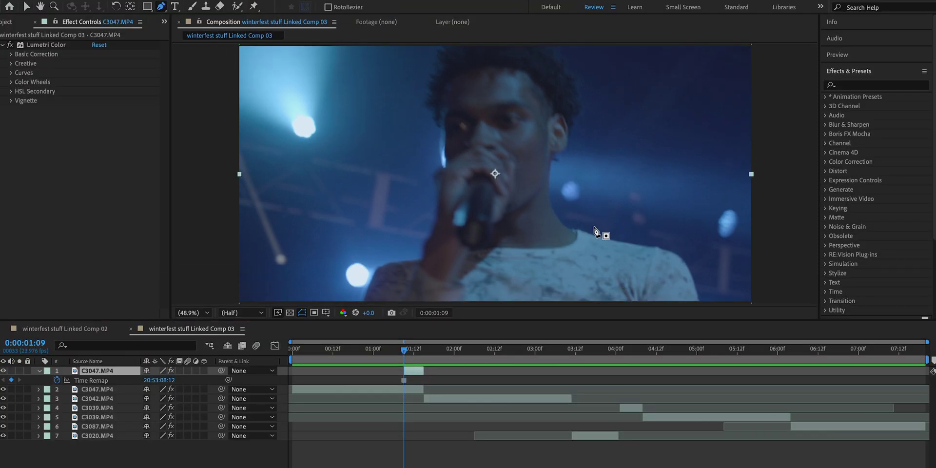
pyautogui.press('h')
pyautogui.moveTo(605, 251); pyautogui.dragTo(581, 211)
pyautogui.press('g')
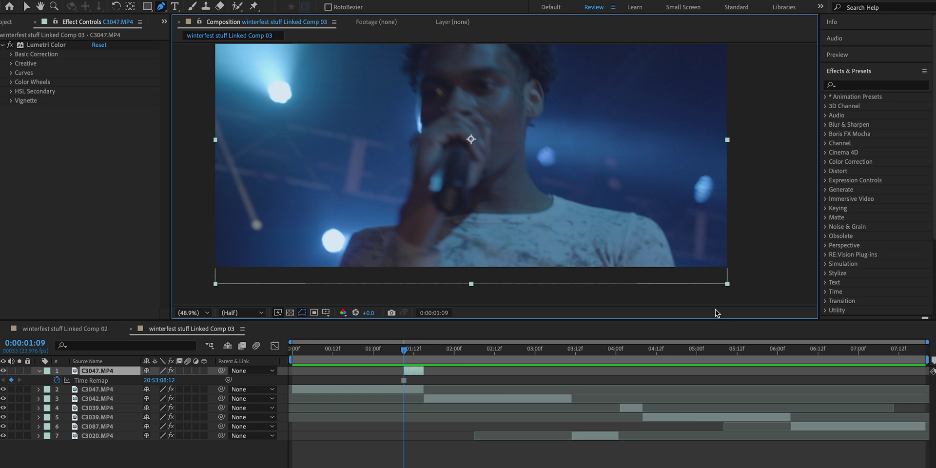
pyautogui.click(681, 290)
pyautogui.click(670, 243)
pyautogui.click(652, 220)
pyautogui.click(623, 211)
pyautogui.click(575, 202)
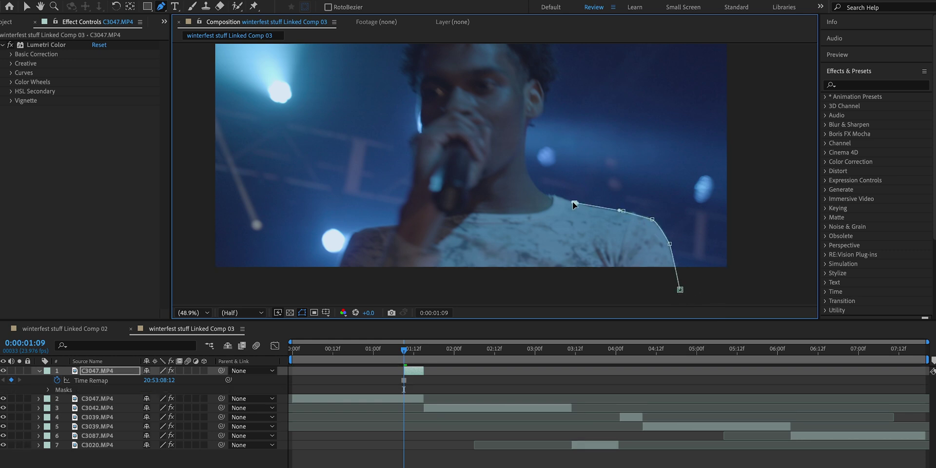
pyautogui.click(552, 194)
pyautogui.click(535, 186)
# Continue the mask up the neck and side of the head, close the path, and return to 01:09.
pyautogui.click(527, 158)
pyautogui.click(525, 148)
pyautogui.click(535, 118)
pyautogui.click(545, 99)
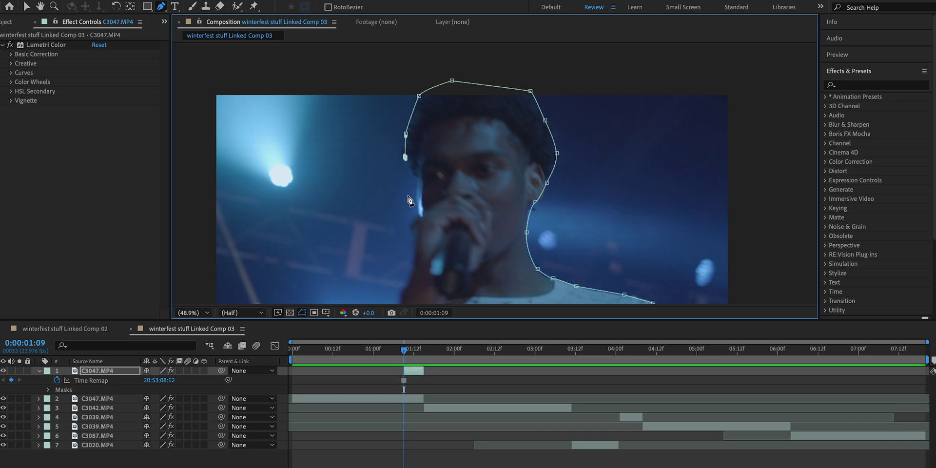
pyautogui.scroll(-3, 420, 148)
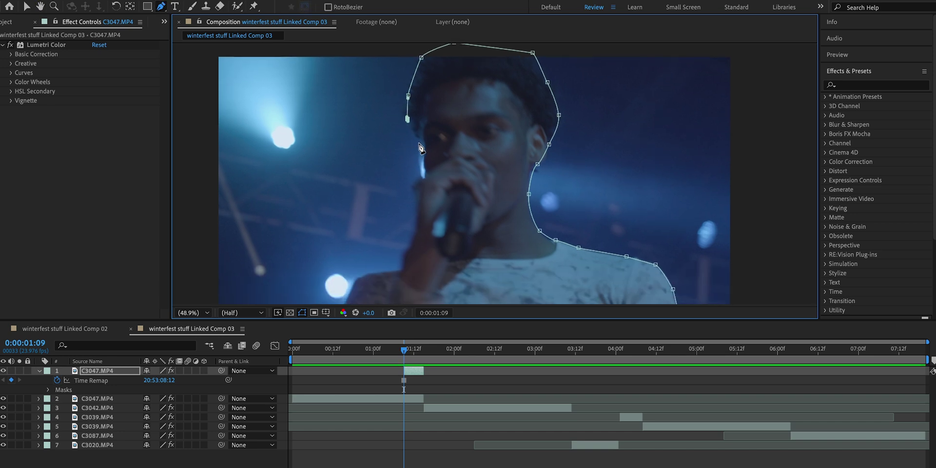
pyautogui.scroll(-3, 436, 142)
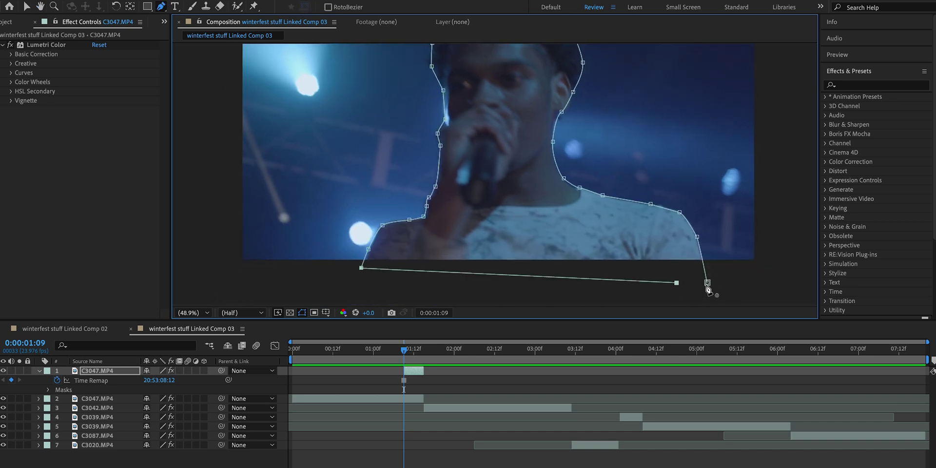
pyautogui.click(708, 282)
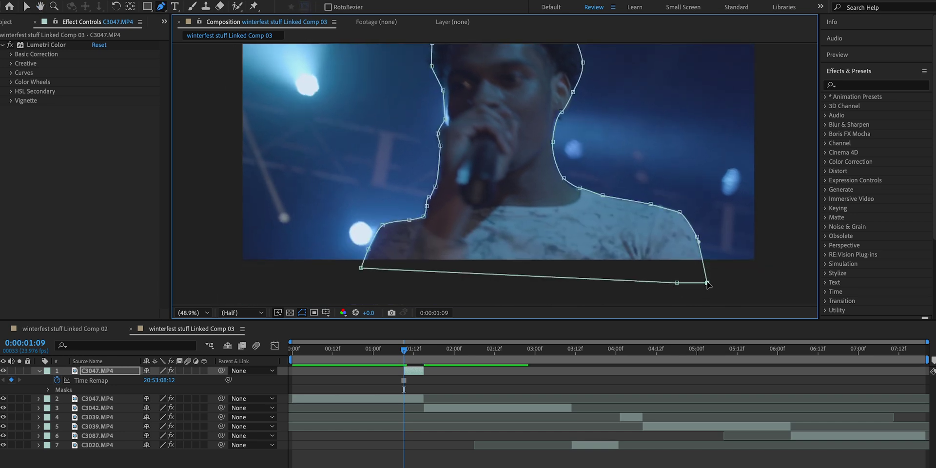
pyautogui.scroll(-2, 563, 233)
pyautogui.scroll(2, 540, 222)
pyautogui.press('space')
pyautogui.moveTo(525, 155)
pyautogui.mouseDown()
pyautogui.moveTo(521, 236)
pyautogui.moveTo(521, 149)
pyautogui.moveTo(534, 182)
pyautogui.moveTo(524, 161)
pyautogui.mouseUp()
pyautogui.scroll(-2, 495, 200)
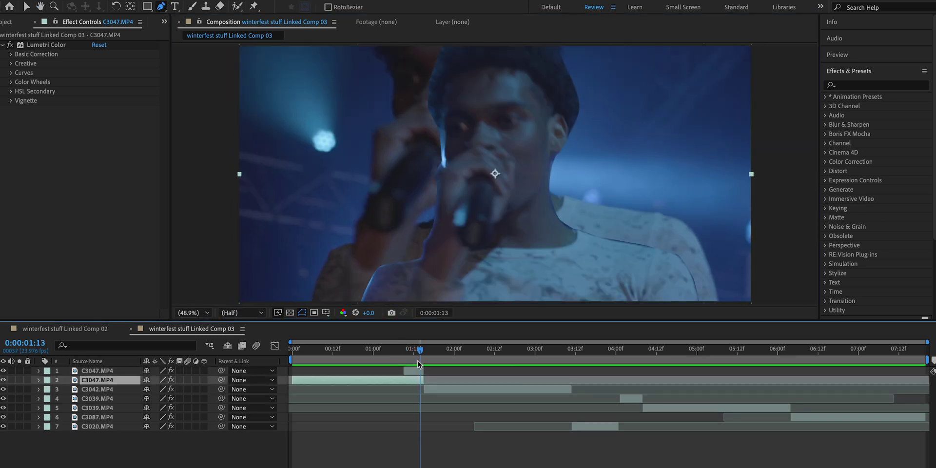
pyautogui.moveTo(419, 360); pyautogui.dragTo(403, 359)
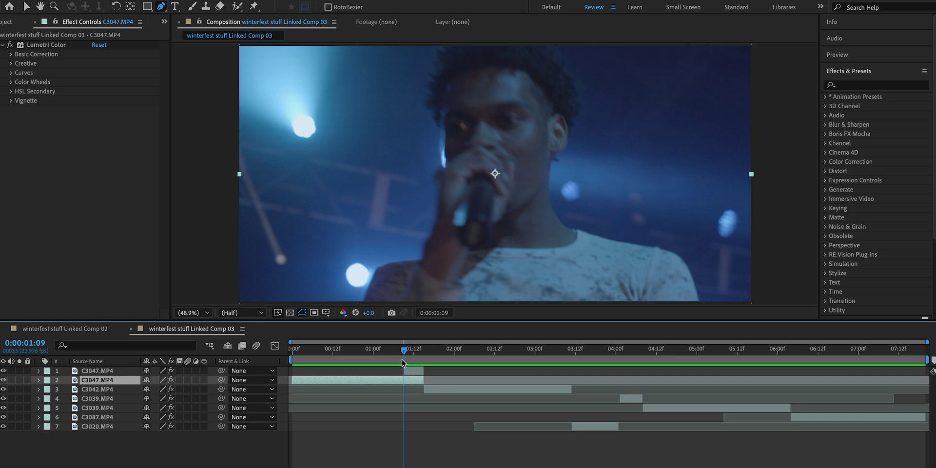
# Slide the C3042 clip earlier so it starts at the singer freeze point.
pyautogui.click(433, 389)
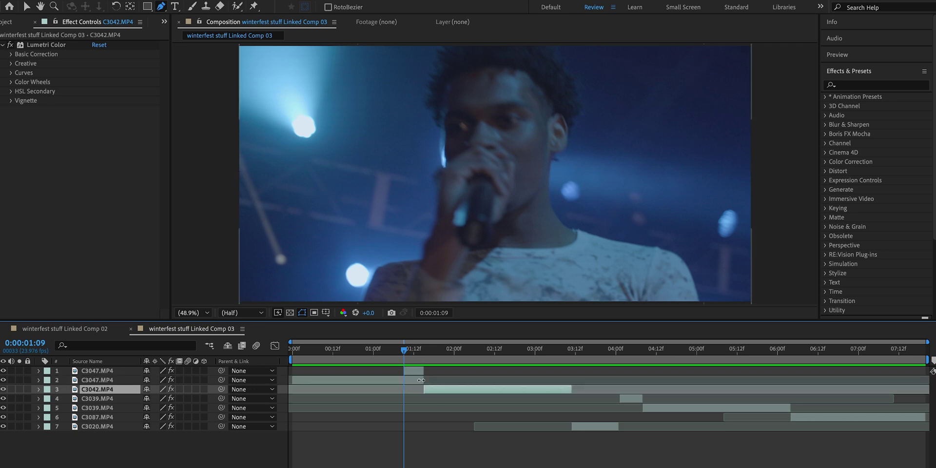
pyautogui.click(420, 382)
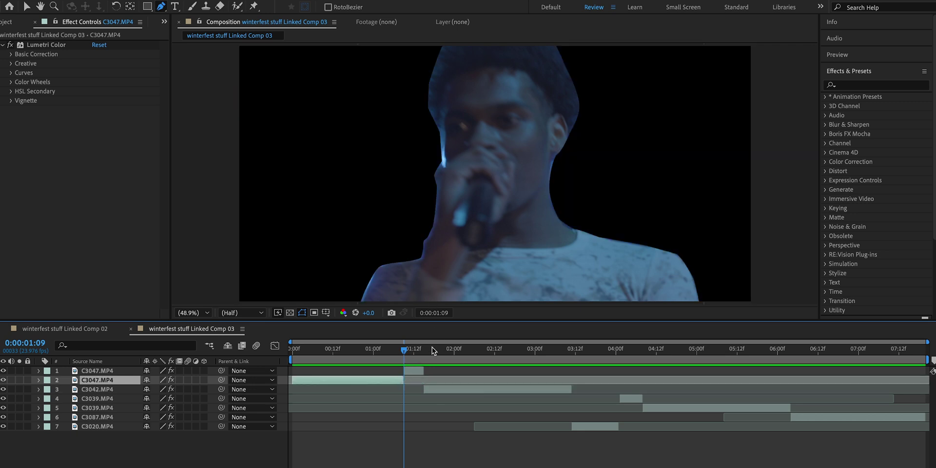
pyautogui.click(412, 372)
pyautogui.click(436, 389)
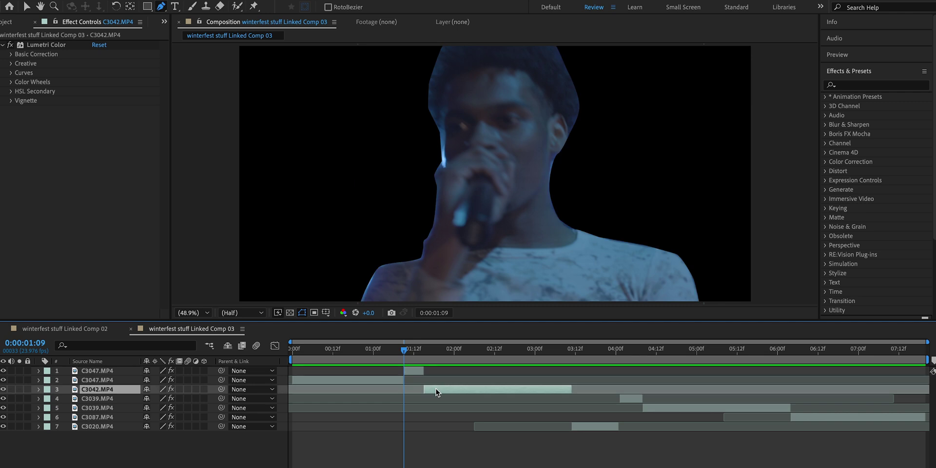
pyautogui.moveTo(423, 360); pyautogui.dragTo(447, 357)
pyautogui.moveTo(437, 393); pyautogui.dragTo(417, 392)
pyautogui.moveTo(415, 359)
pyautogui.mouseDown()
pyautogui.moveTo(406, 358)
pyautogui.moveTo(424, 360)
pyautogui.moveTo(402, 359)
pyautogui.mouseUp()
# Set Mask 1's feather on the frozen C3047 layer to 50 pixels.
pyautogui.click(414, 370)
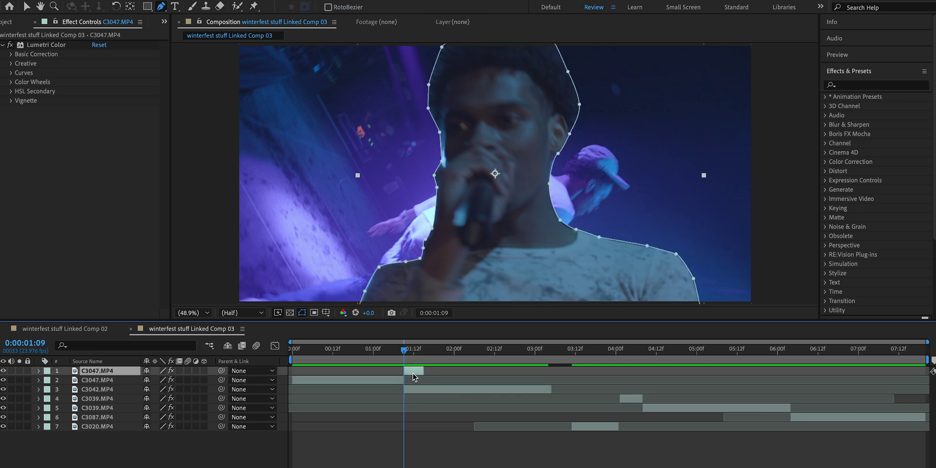
pyautogui.click(39, 372)
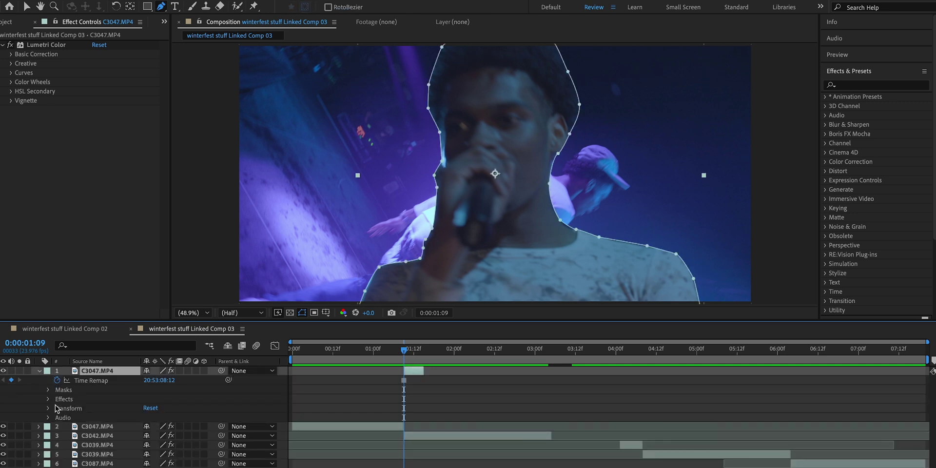
pyautogui.click(48, 390)
pyautogui.click(57, 399)
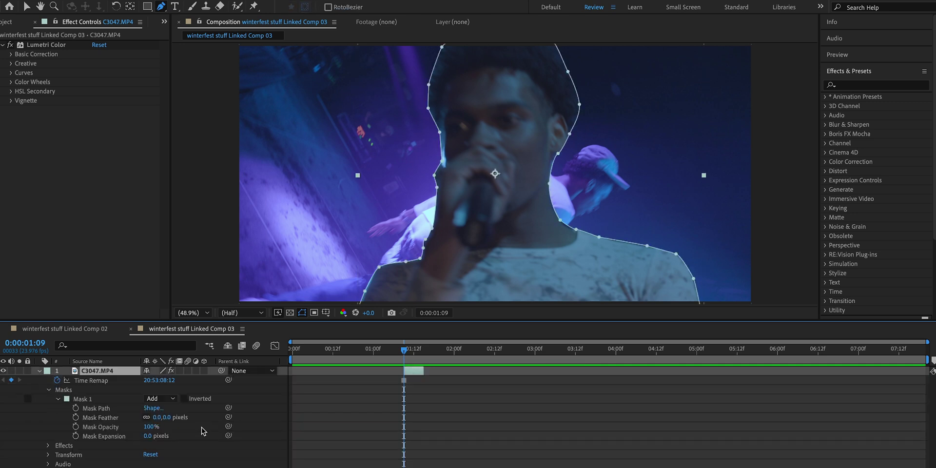
pyautogui.moveTo(165, 419)
pyautogui.mouseDown()
pyautogui.moveTo(175, 420)
pyautogui.moveTo(169, 426)
pyautogui.mouseUp()
pyautogui.press('pagedown')
pyautogui.click(419, 408)
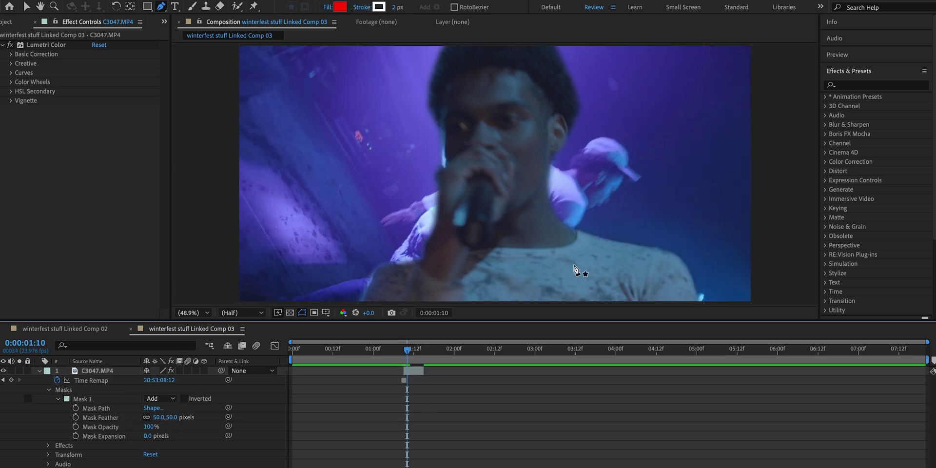
# Make the frozen C3047 layer 3D and reveal its Transform properties.
pyautogui.click(40, 371)
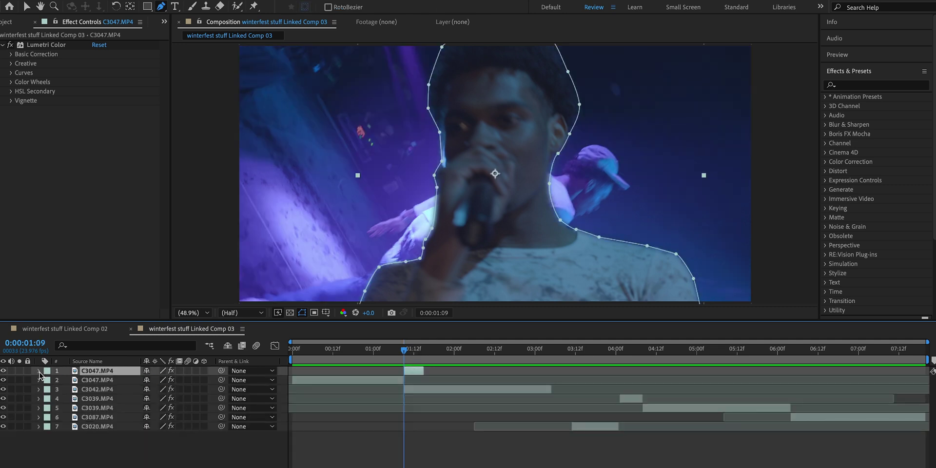
pyautogui.click(205, 371)
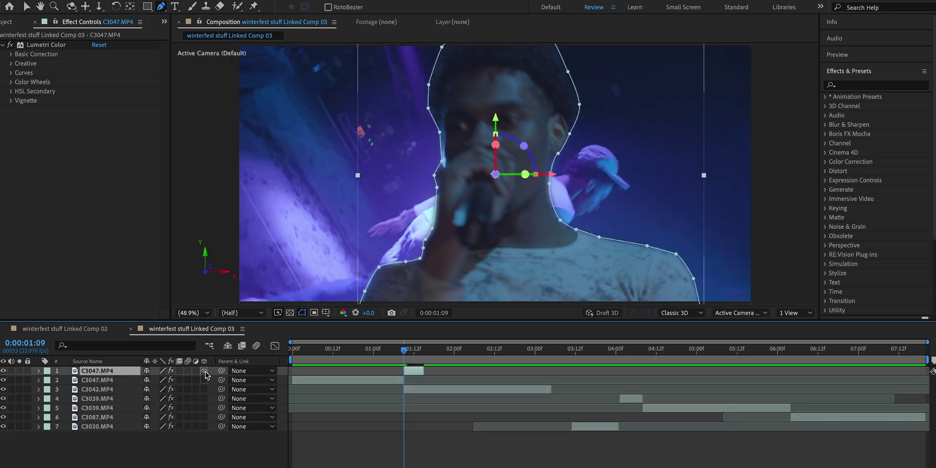
pyautogui.click(37, 371)
pyautogui.click(92, 426)
pyautogui.click(51, 409)
pyautogui.click(48, 409)
pyautogui.click(48, 408)
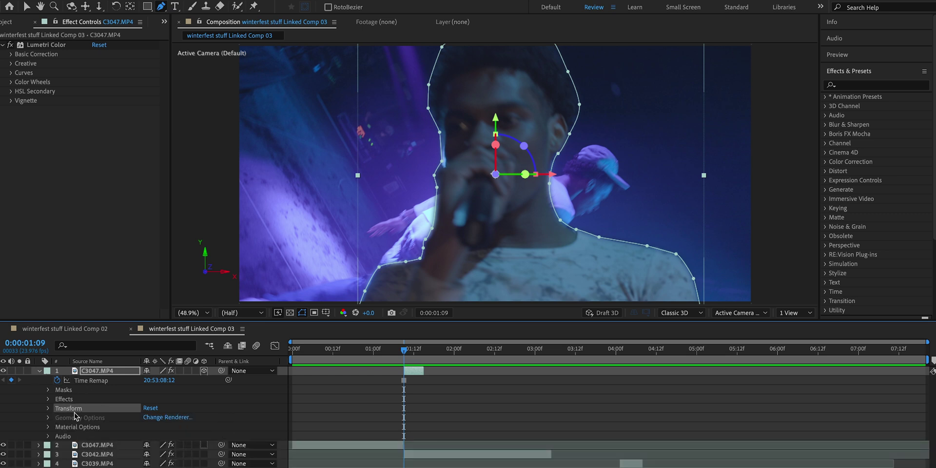
pyautogui.click(39, 372)
pyautogui.click(39, 371)
pyautogui.click(48, 410)
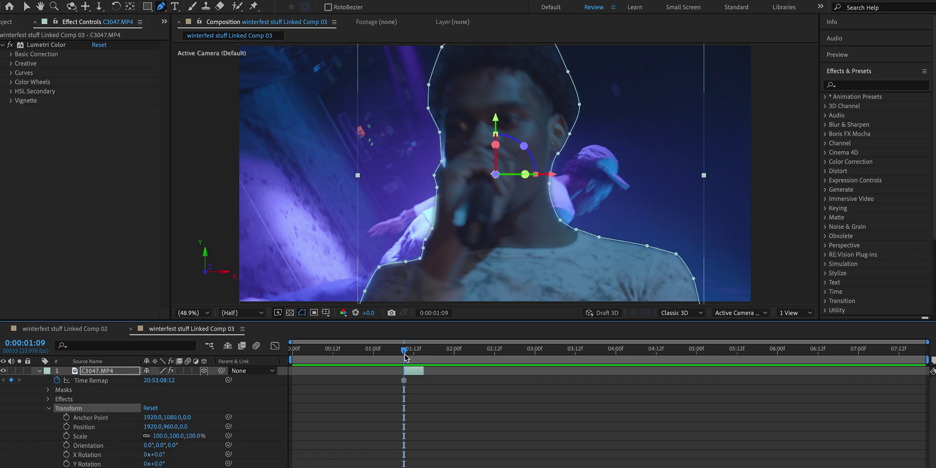
# Add starting Scale (100%) and Position (1920,960,0) keyframes at 01:09.
pyautogui.click(81, 436)
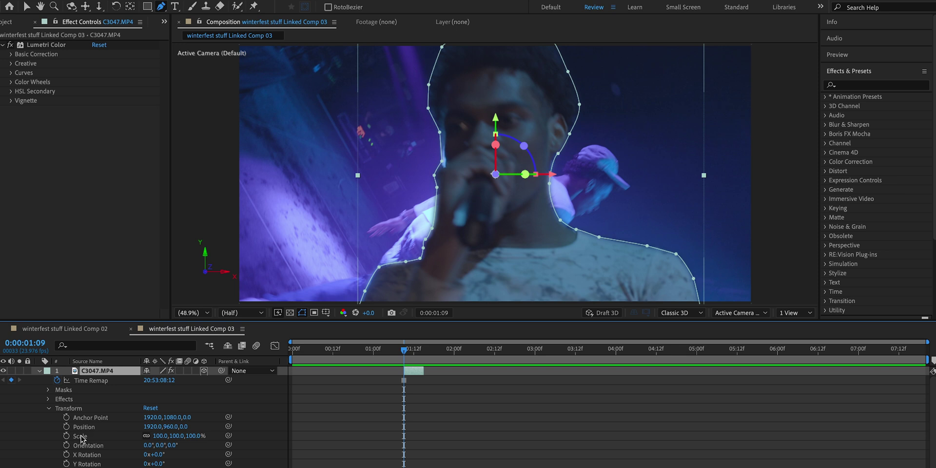
pyautogui.click(67, 436)
pyautogui.click(66, 427)
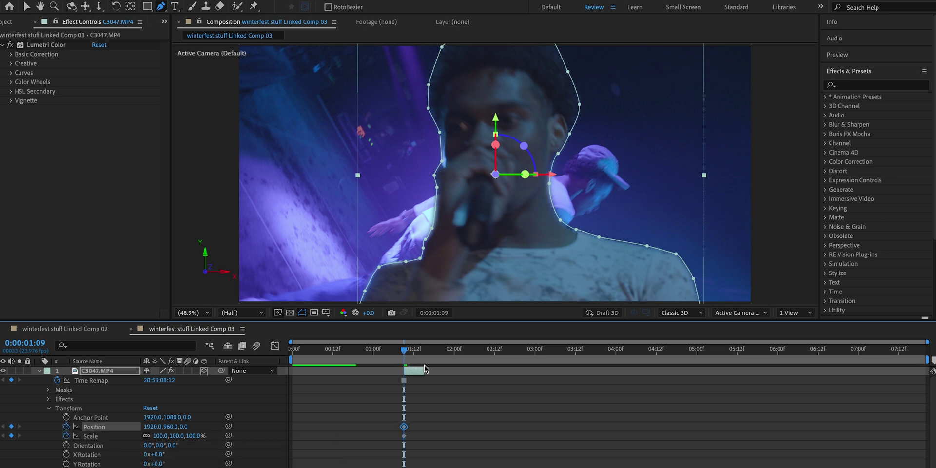
pyautogui.moveTo(406, 359)
pyautogui.mouseDown()
pyautogui.moveTo(356, 358)
pyautogui.moveTo(421, 358)
pyautogui.mouseUp()
# Add ending keyframes at about 1:15 with Scale 272% and Position 420,205,0, then preview the zoom.
pyautogui.click(416, 374)
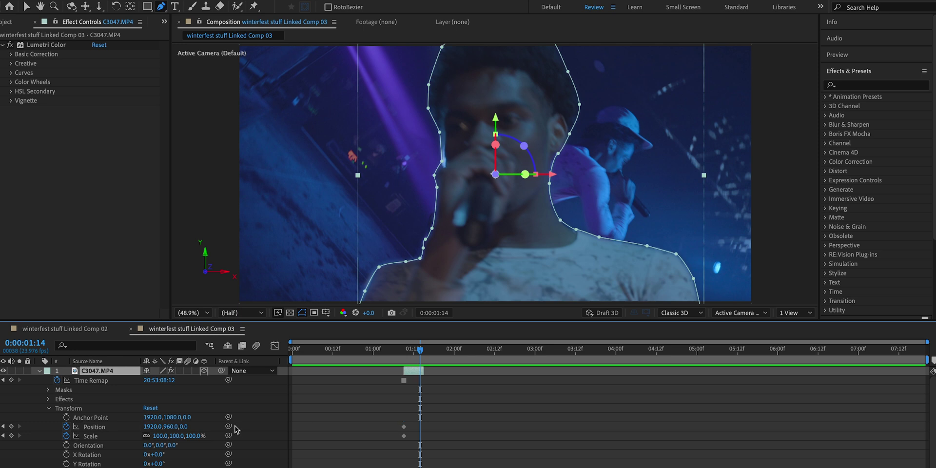
pyautogui.moveTo(188, 436); pyautogui.dragTo(225, 436)
pyautogui.moveTo(152, 427); pyautogui.dragTo(1, 431)
pyautogui.moveTo(151, 430); pyautogui.dragTo(73, 430)
pyautogui.moveTo(444, 448)
pyautogui.mouseDown()
pyautogui.moveTo(416, 425)
pyautogui.moveTo(424, 432)
pyautogui.mouseUp()
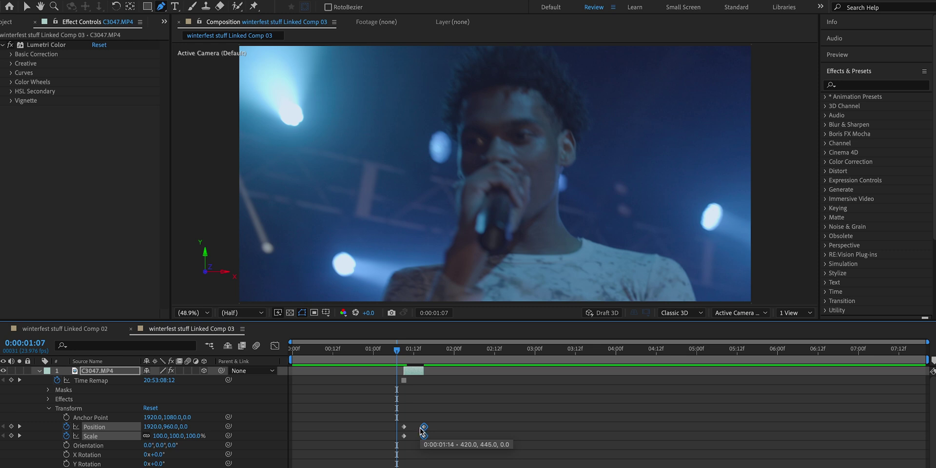
pyautogui.moveTo(402, 360)
pyautogui.mouseDown()
pyautogui.moveTo(363, 360)
pyautogui.moveTo(424, 351)
pyautogui.mouseUp()
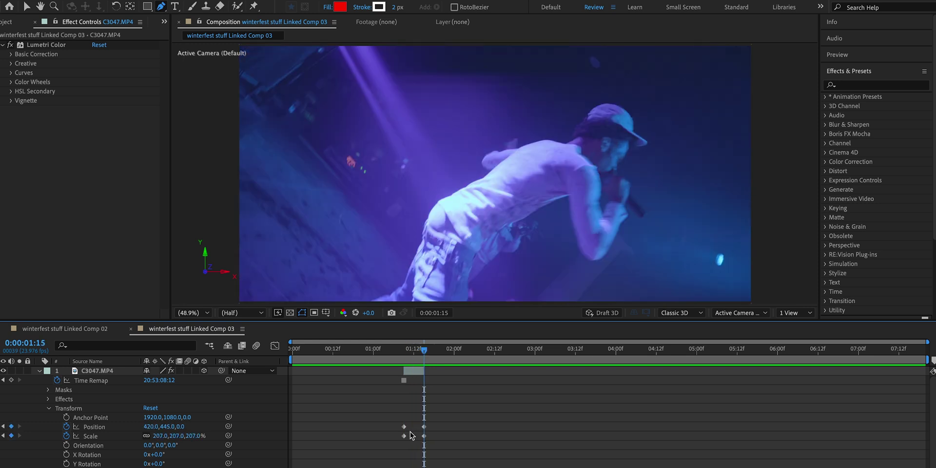
pyautogui.moveTo(437, 442); pyautogui.dragTo(420, 428)
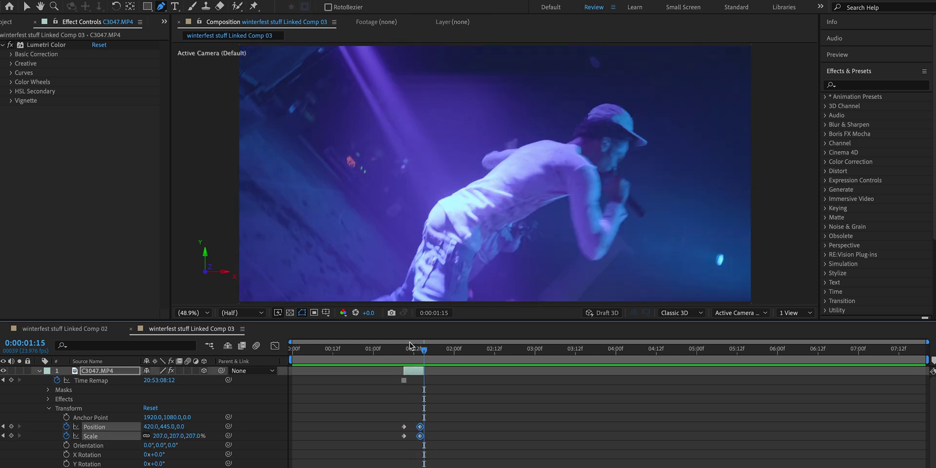
pyautogui.click(417, 347)
pyautogui.moveTo(417, 347); pyautogui.dragTo(421, 347)
pyautogui.moveTo(195, 437); pyautogui.dragTo(69, 419)
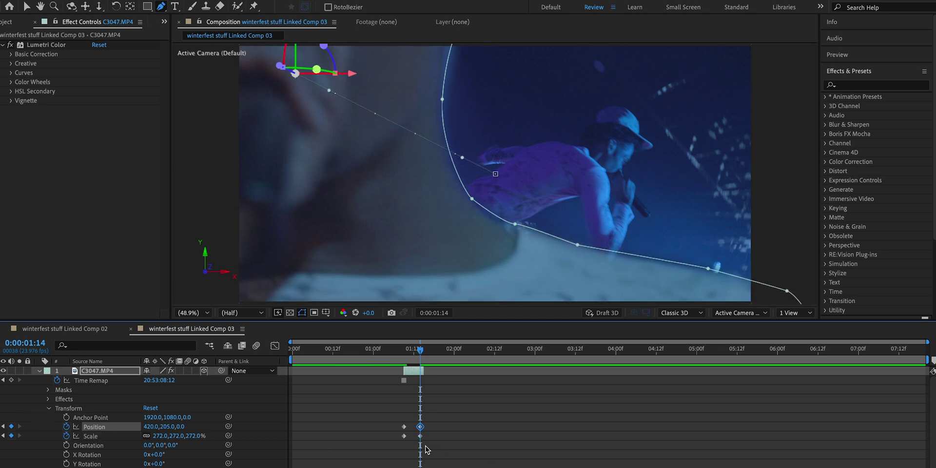
pyautogui.moveTo(426, 446); pyautogui.dragTo(416, 424)
pyautogui.moveTo(421, 427); pyautogui.dragTo(425, 427)
pyautogui.click(408, 352)
pyautogui.moveTo(408, 356); pyautogui.dragTo(368, 354)
pyautogui.press('space')
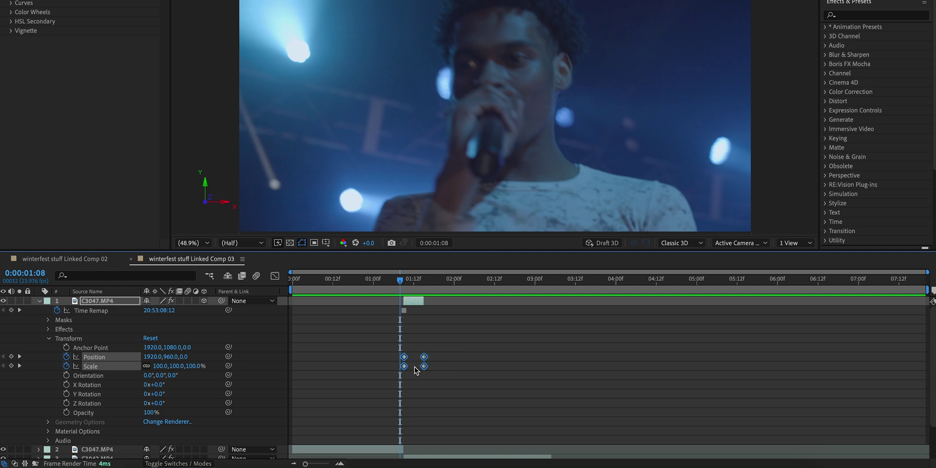
# Apply Easy Ease to the zoom keyframes and turn on the layer's motion blur.
pyautogui.rightClick(425, 369)
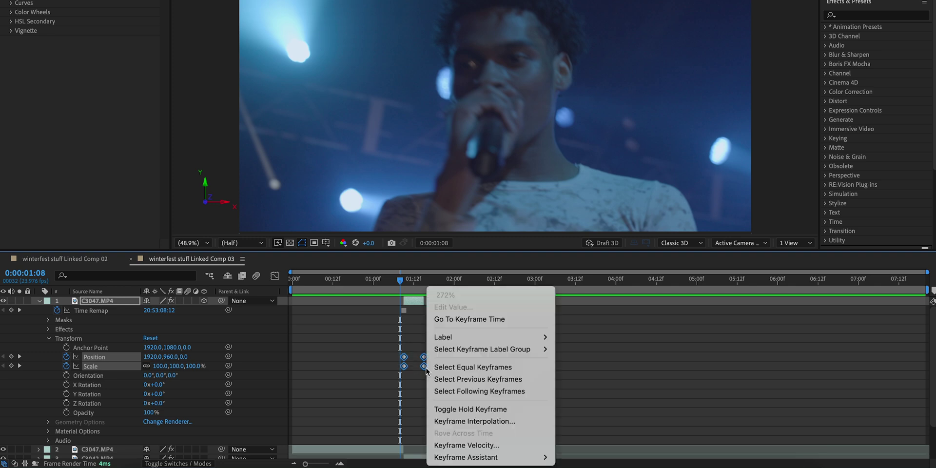
pyautogui.moveTo(537, 457)
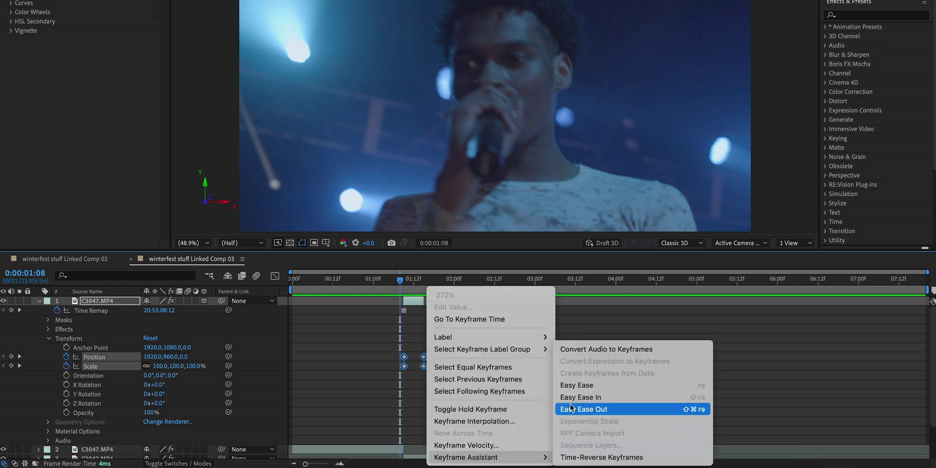
pyautogui.click(588, 387)
pyautogui.moveTo(406, 288); pyautogui.dragTo(374, 298)
pyautogui.press('space')
pyautogui.press('space')
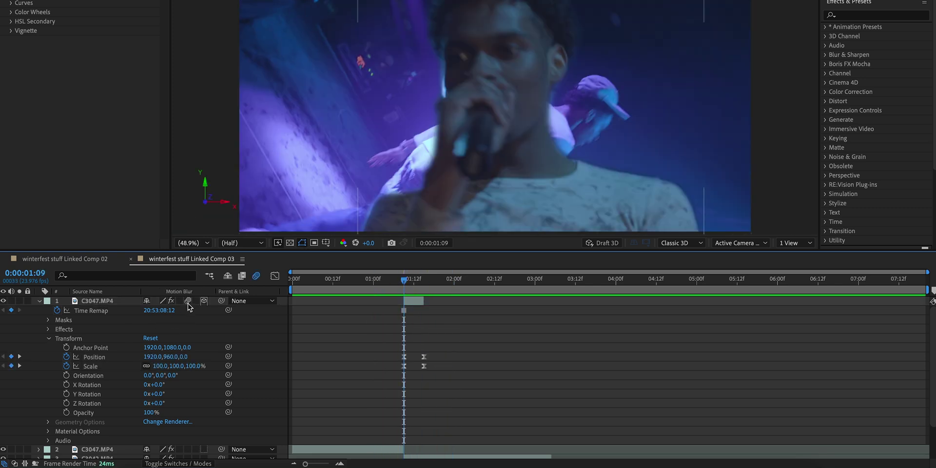
pyautogui.click(188, 302)
pyautogui.press('space')
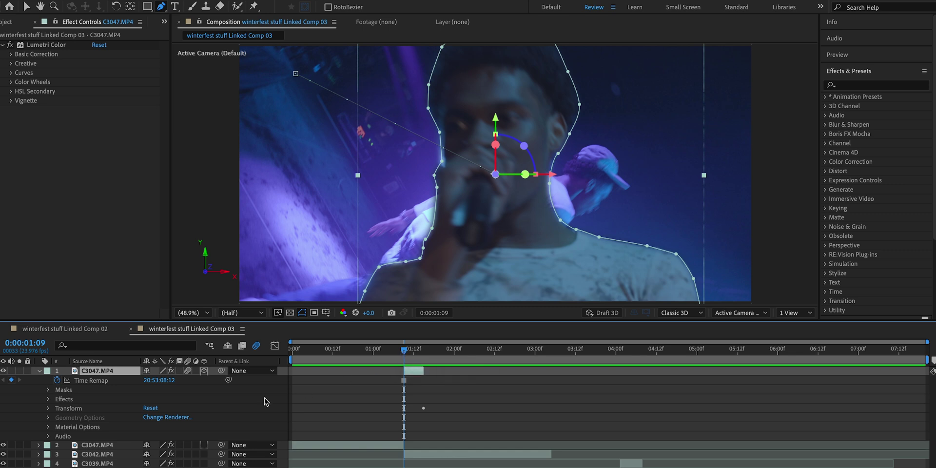
# Duplicate Mask 1 on the frozen C3047 layer to create Mask 2.
pyautogui.click(48, 390)
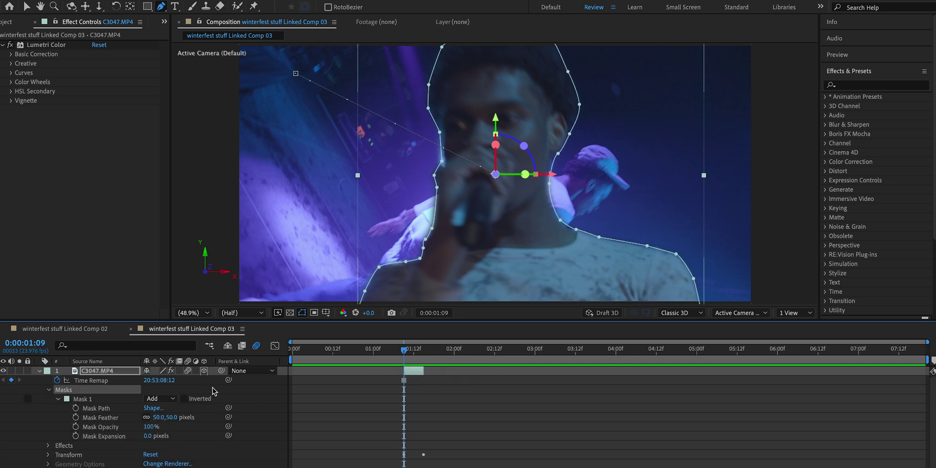
pyautogui.click(87, 399)
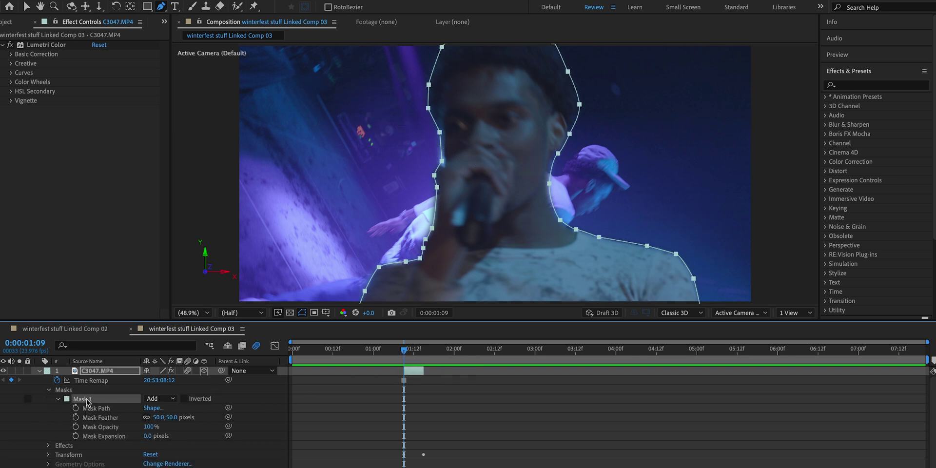
pyautogui.hotkey('ctrl', 'd')
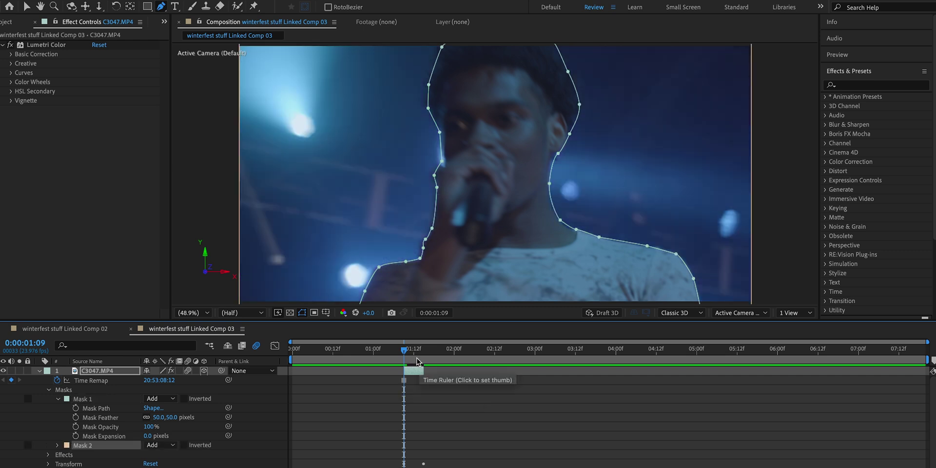
pyautogui.press('pagedown')
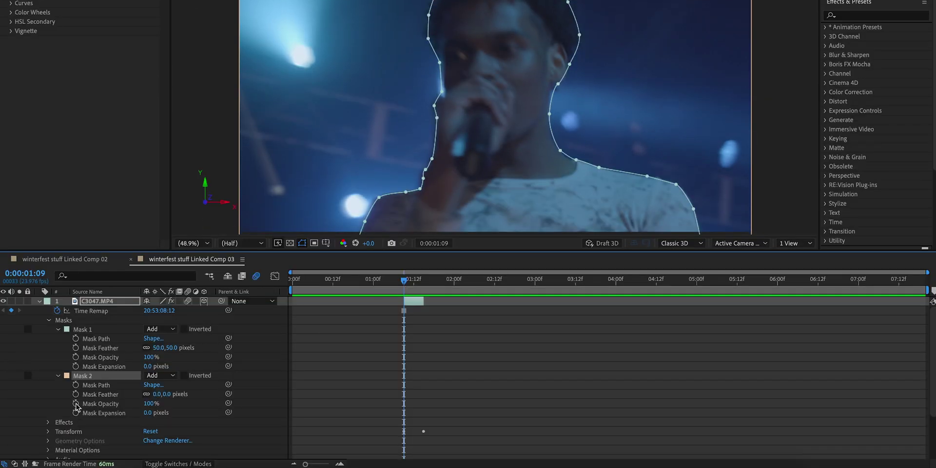
# Keyframe Mask 2's opacity from 100% at 1:09 to 0% at 1:12 and ease both keyframes.
pyautogui.click(76, 404)
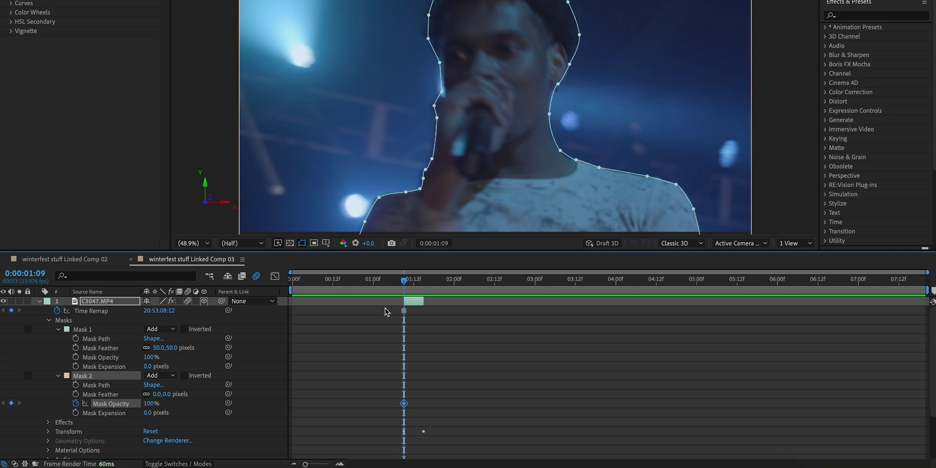
pyautogui.moveTo(404, 292); pyautogui.dragTo(413, 292)
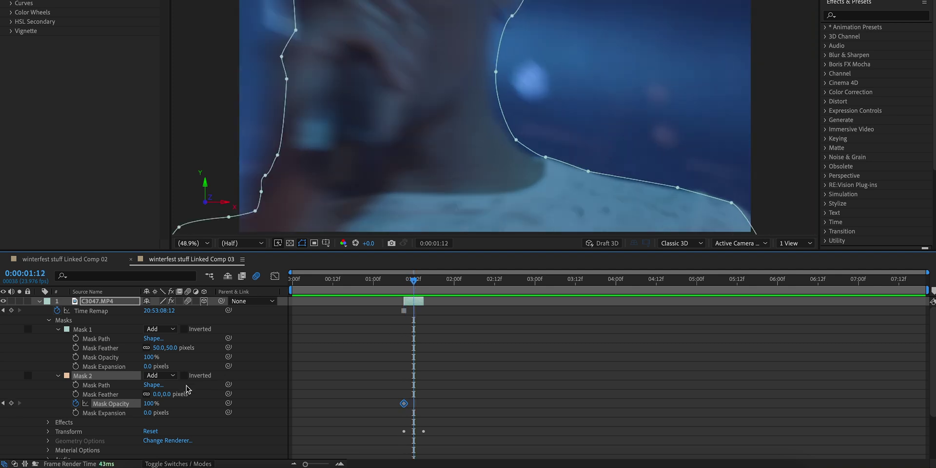
pyautogui.moveTo(110, 404); pyautogui.dragTo(92, 404)
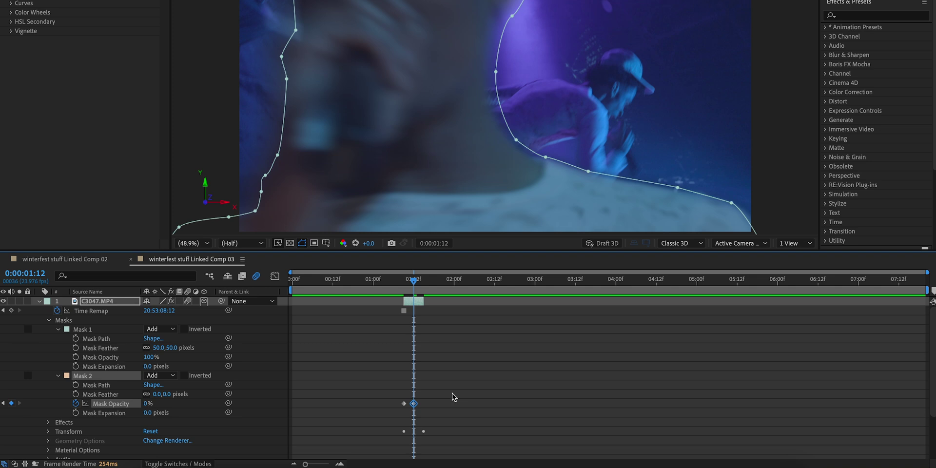
pyautogui.moveTo(430, 412); pyautogui.dragTo(390, 402)
pyautogui.rightClick(412, 409)
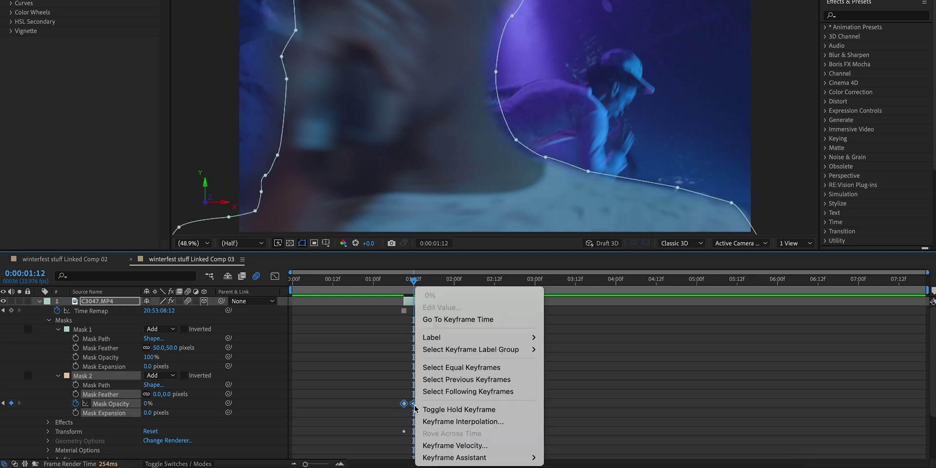
pyautogui.moveTo(517, 457)
pyautogui.click(557, 386)
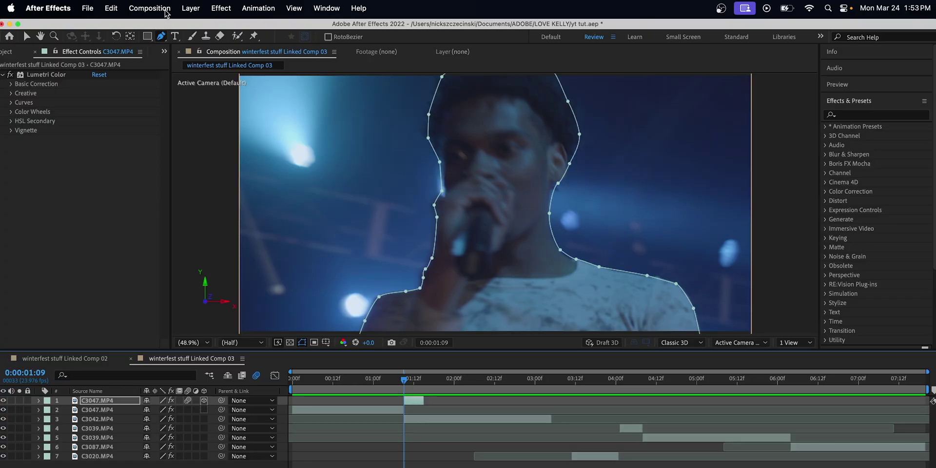
pyautogui.click(166, 10)
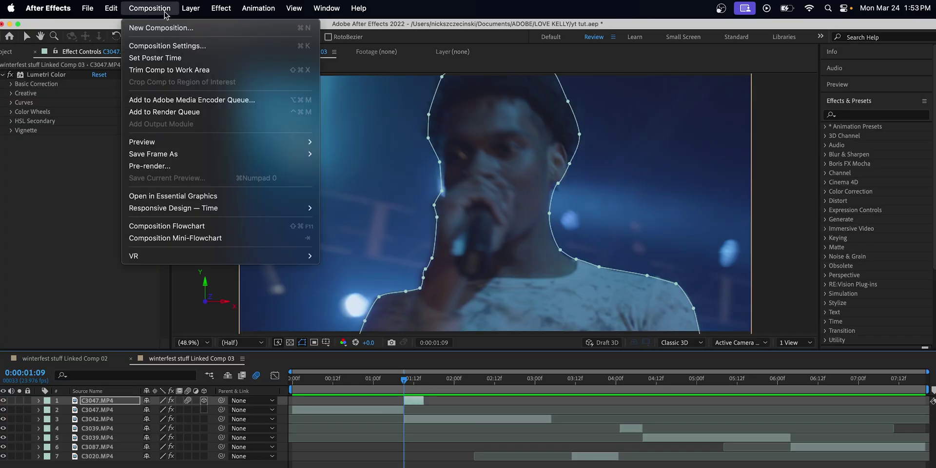
# Raise the composition's motion blur shutter angle from 180° to 270°, then scrub to review the blur.
pyautogui.click(175, 45)
pyautogui.click(372, 196)
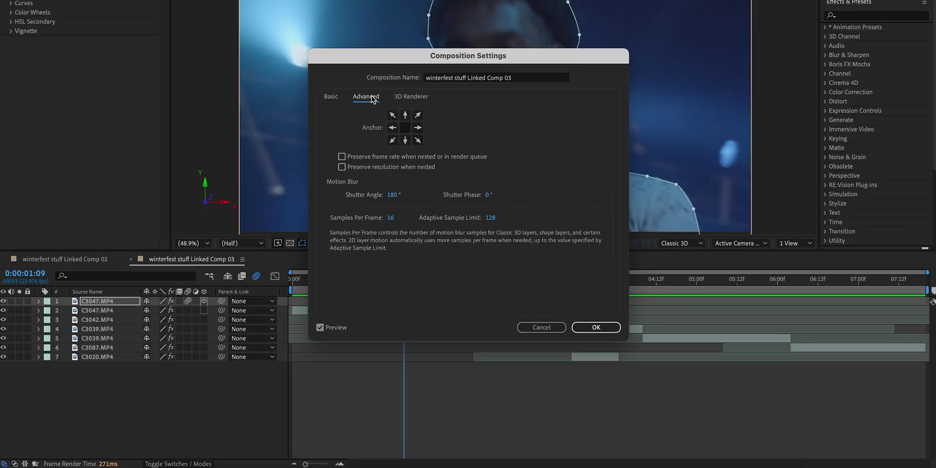
pyautogui.click(397, 195)
pyautogui.click(613, 326)
pyautogui.click(369, 283)
pyautogui.moveTo(369, 353)
pyautogui.mouseDown()
pyautogui.moveTo(410, 353)
pyautogui.moveTo(376, 354)
pyautogui.mouseUp()
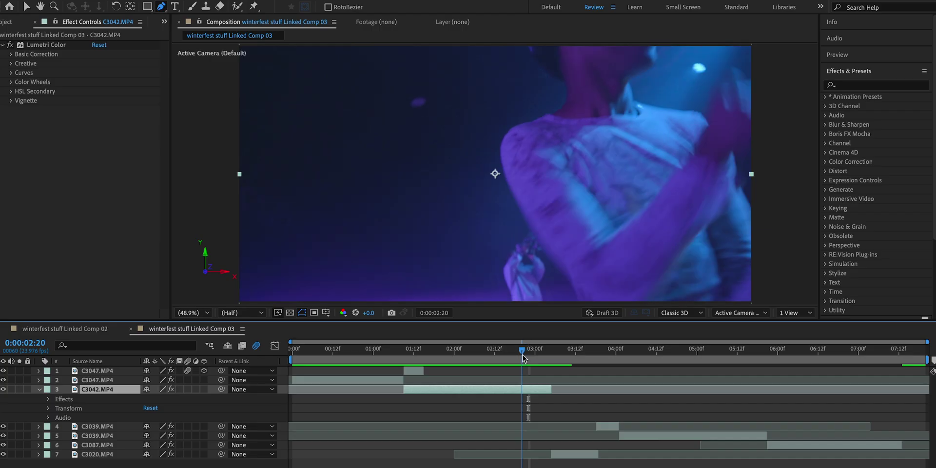
pyautogui.moveTo(523, 358); pyautogui.dragTo(528, 358)
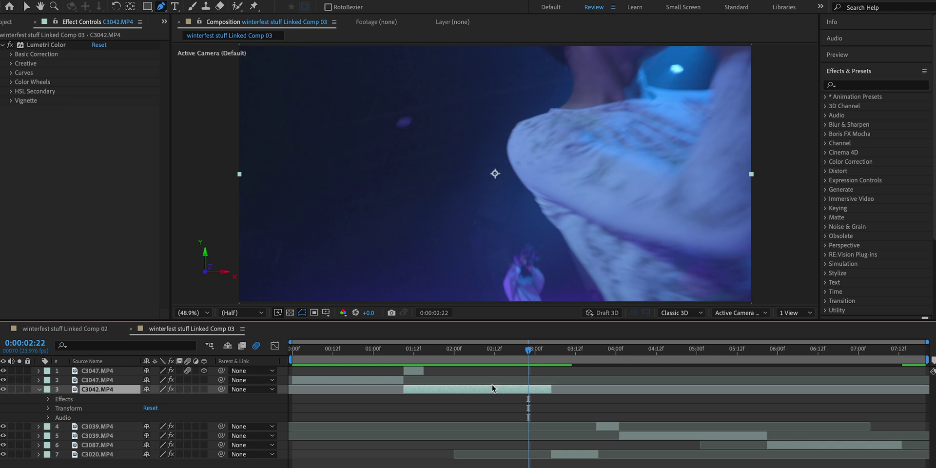
# Duplicate the C3042 layer and freeze the copy on its current frame.
pyautogui.hotkey('ctrl', 'd')
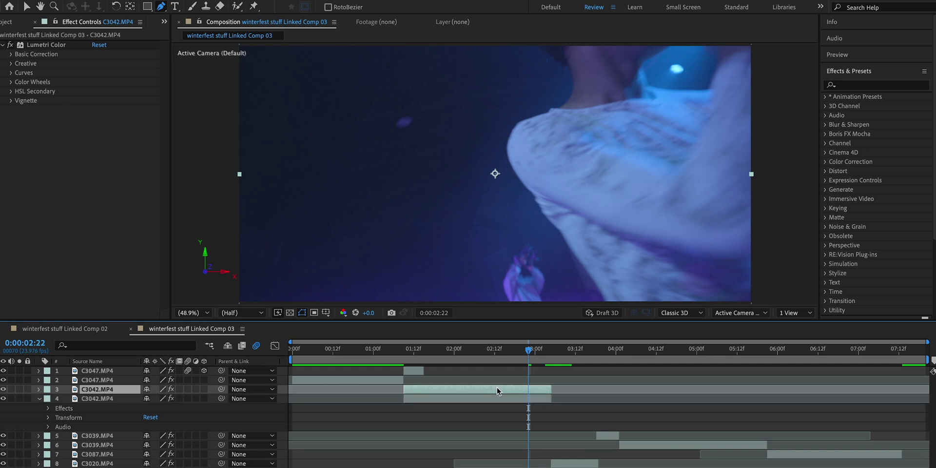
pyautogui.rightClick(512, 389)
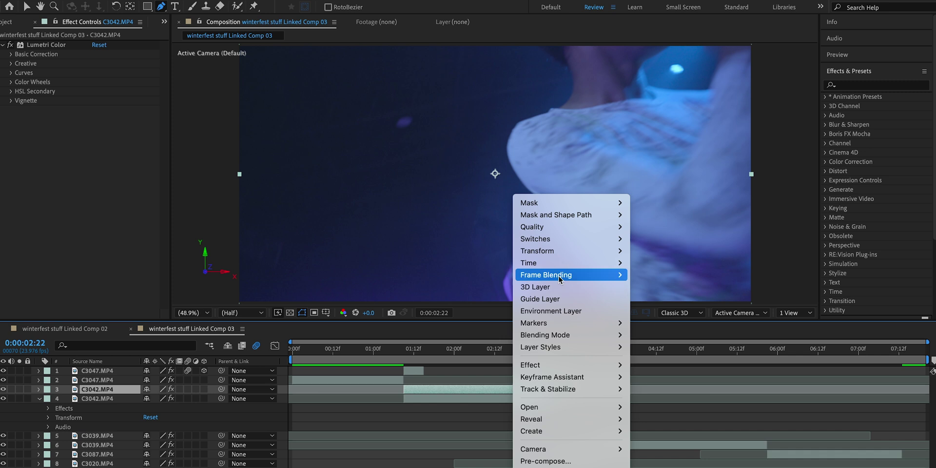
pyautogui.moveTo(565, 264)
pyautogui.click(658, 299)
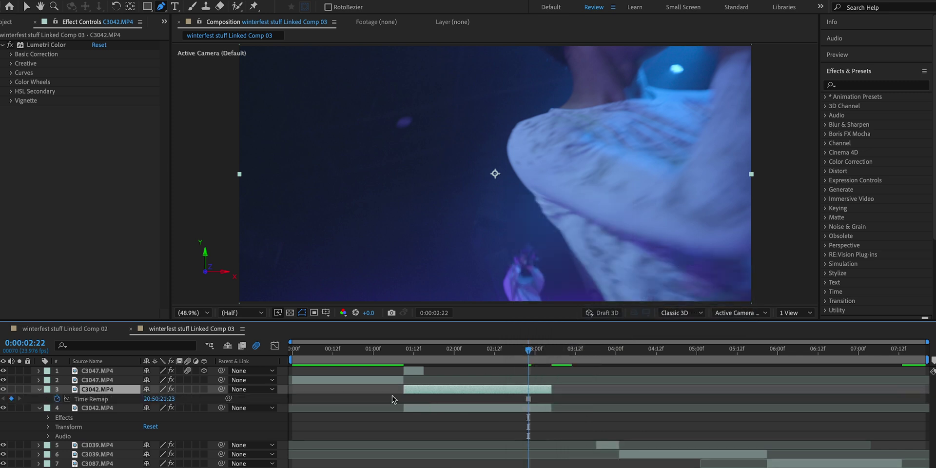
# Trace Pen mask points along the performer's sleeve, shoulder and neck on the frozen layer.
pyautogui.click(580, 294)
pyautogui.click(554, 244)
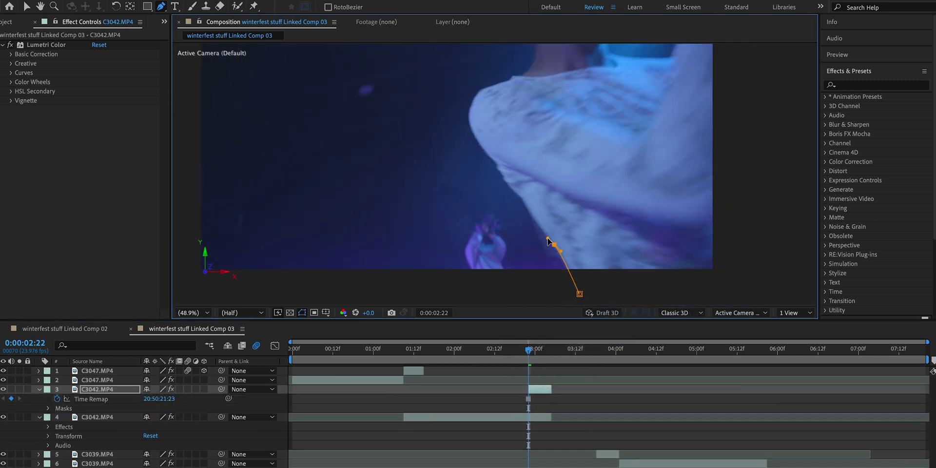
pyautogui.click(513, 189)
pyautogui.moveTo(495, 159); pyautogui.dragTo(489, 156)
pyautogui.moveTo(470, 126); pyautogui.dragTo(476, 188)
pyautogui.click(480, 174)
pyautogui.click(510, 161)
pyautogui.click(523, 153)
pyautogui.click(536, 139)
# Continue the mask outline above the frame, around the head and beneath the glow, then close it.
pyautogui.click(533, 120)
pyautogui.click(503, 98)
pyautogui.click(495, 88)
pyautogui.click(586, 76)
pyautogui.click(608, 113)
pyautogui.click(612, 127)
pyautogui.click(624, 135)
pyautogui.click(650, 138)
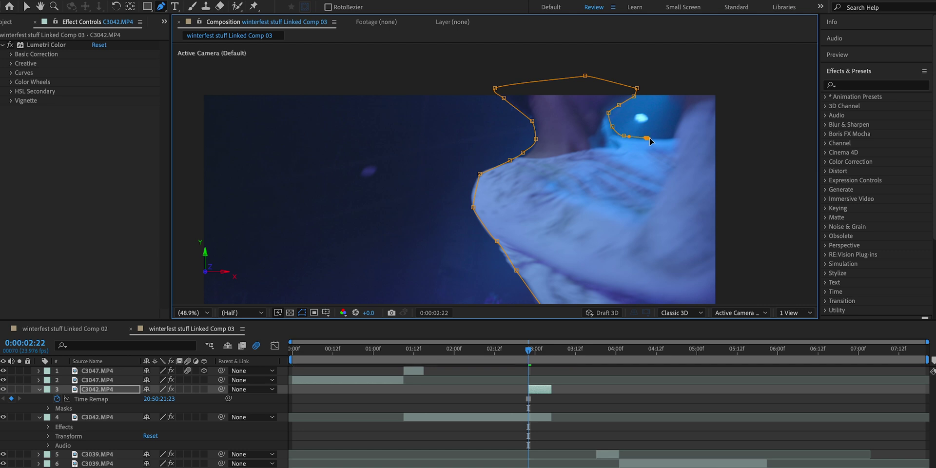
pyautogui.click(669, 136)
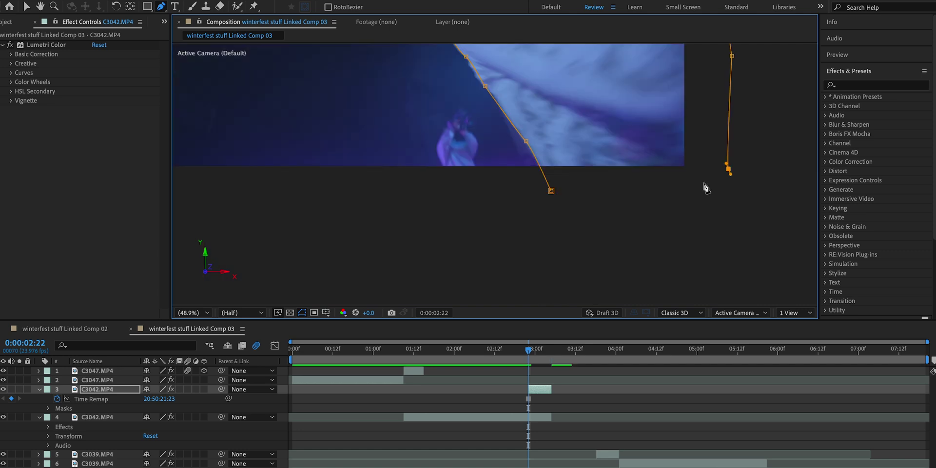
pyautogui.click(648, 188)
pyautogui.click(552, 190)
pyautogui.scroll(-2, 557, 167)
# Move C3020.MP4 above the original C3042 layer and start it at the 0:00:02:22 playhead.
pyautogui.moveTo(470, 227); pyautogui.dragTo(488, 295)
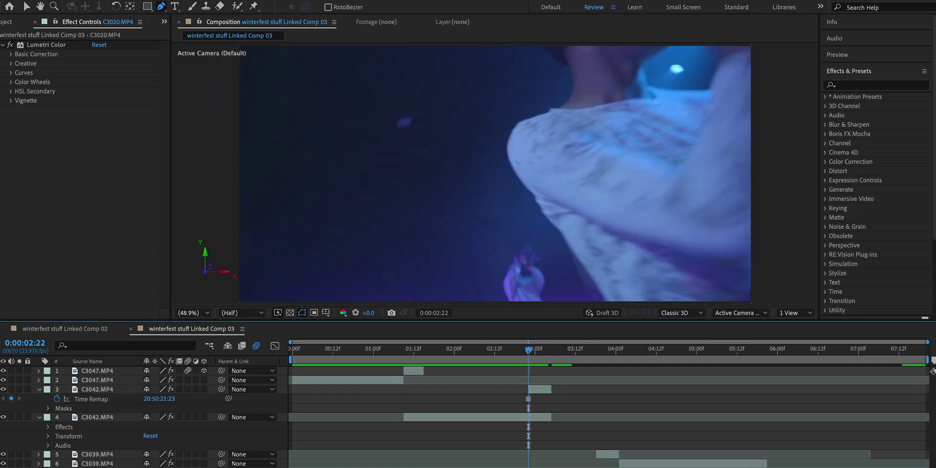
pyautogui.moveTo(546, 352)
pyautogui.mouseDown()
pyautogui.moveTo(560, 356)
pyautogui.moveTo(531, 359)
pyautogui.mouseUp()
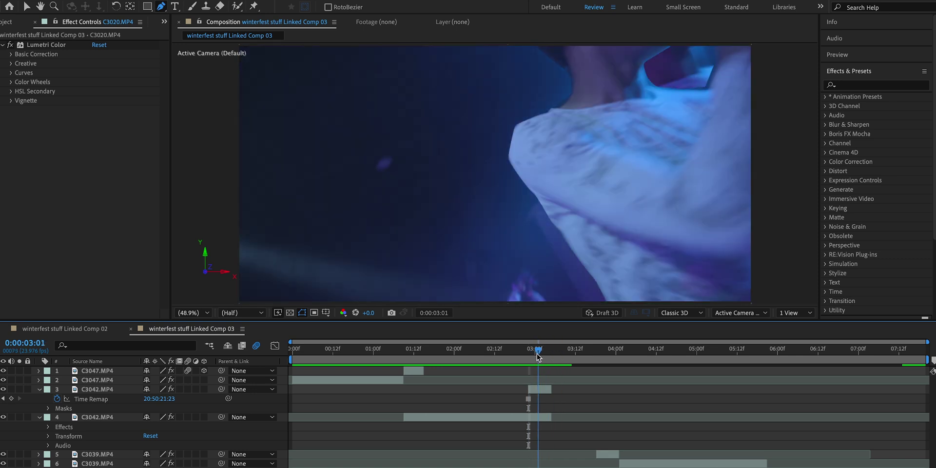
pyautogui.moveTo(117, 466); pyautogui.dragTo(118, 450)
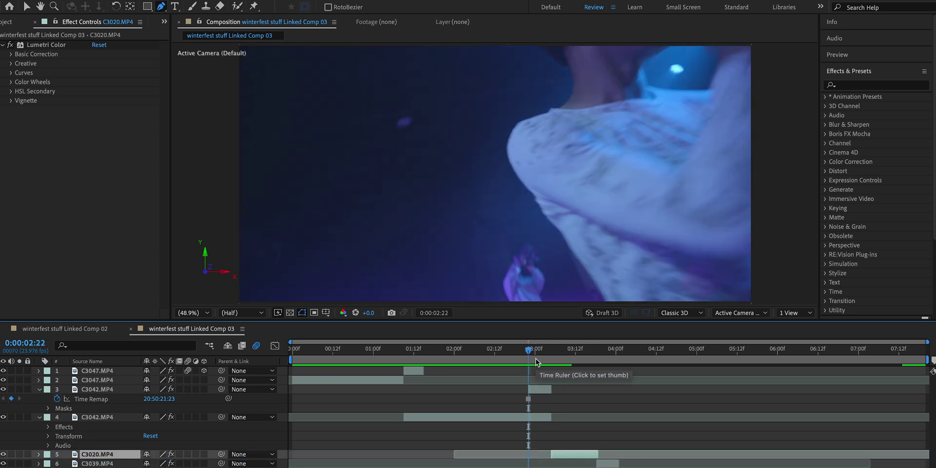
pyautogui.click(544, 417)
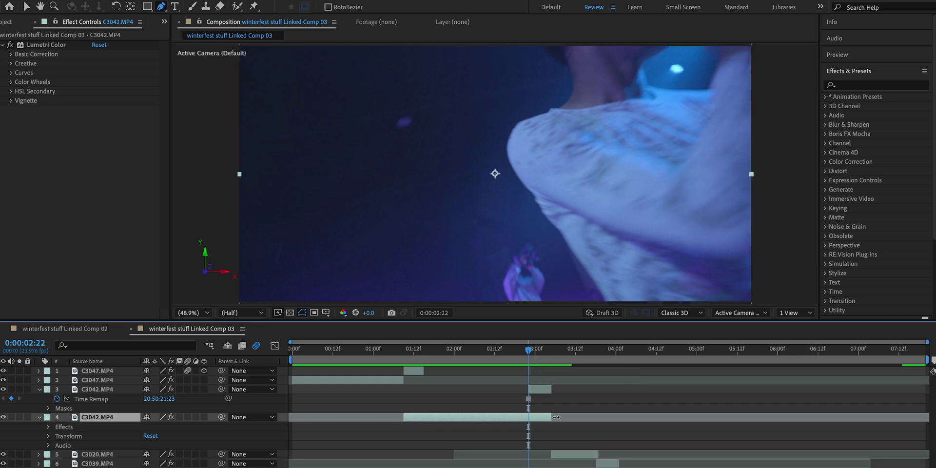
pyautogui.moveTo(556, 417); pyautogui.dragTo(533, 416)
pyautogui.hotkey('ctrl', 'z')
pyautogui.hotkey('ctrl', 'Down')
pyautogui.moveTo(108, 460); pyautogui.dragTo(99, 415)
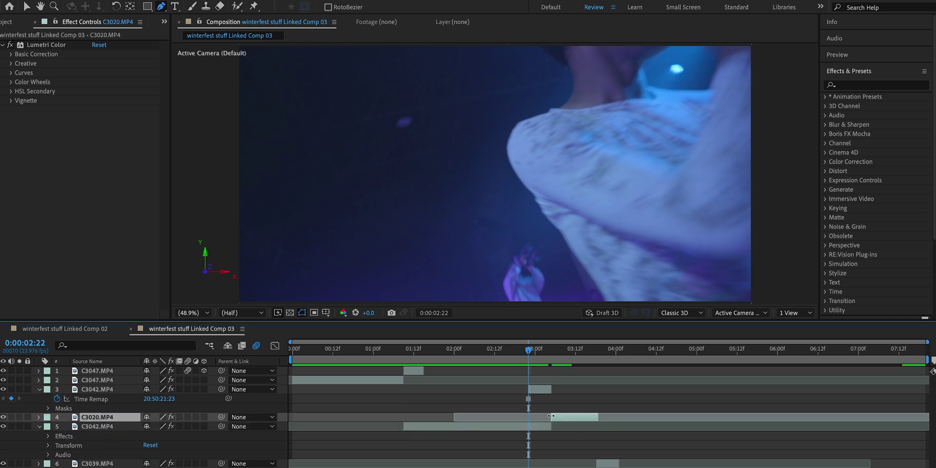
pyautogui.moveTo(532, 418); pyautogui.dragTo(529, 418)
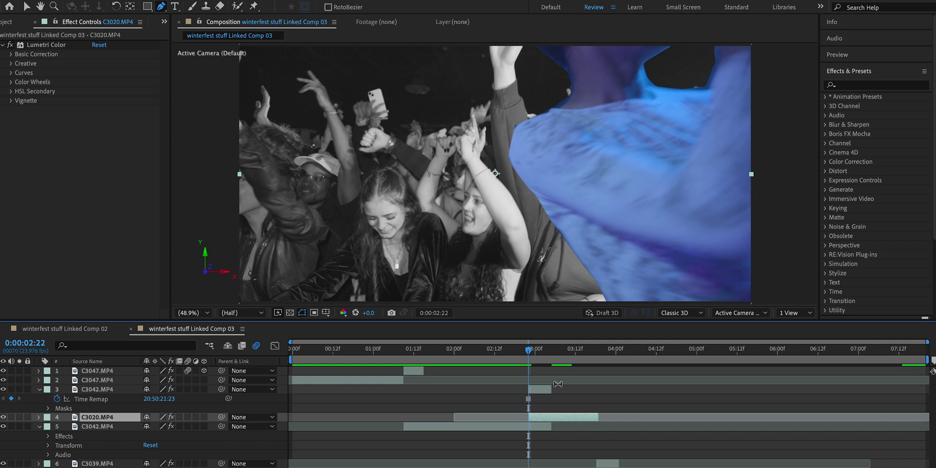
# Feather Mask 1 on the freeze-frame layer to 34 pixels.
pyautogui.click(551, 390)
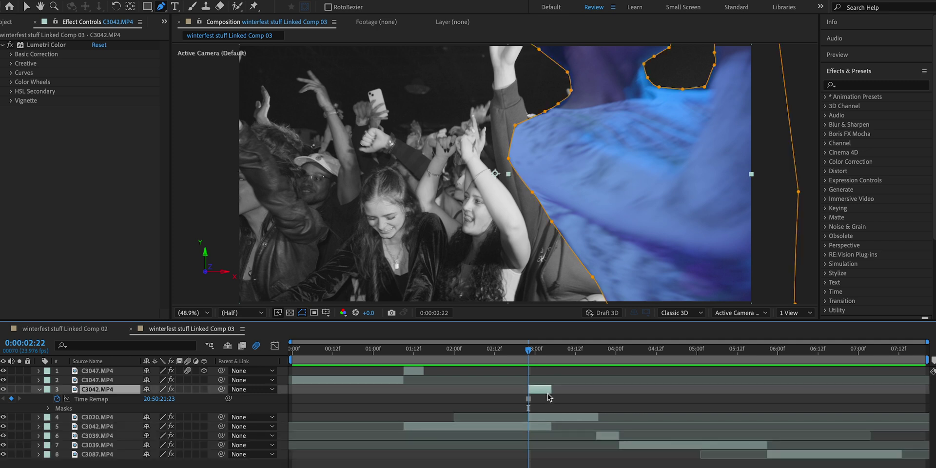
pyautogui.click(49, 409)
pyautogui.click(59, 417)
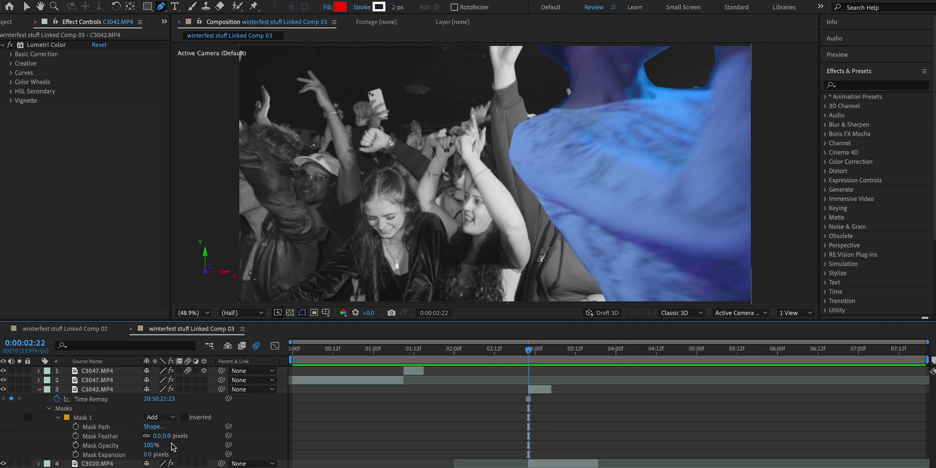
pyautogui.moveTo(170, 441); pyautogui.dragTo(226, 436)
pyautogui.click(583, 445)
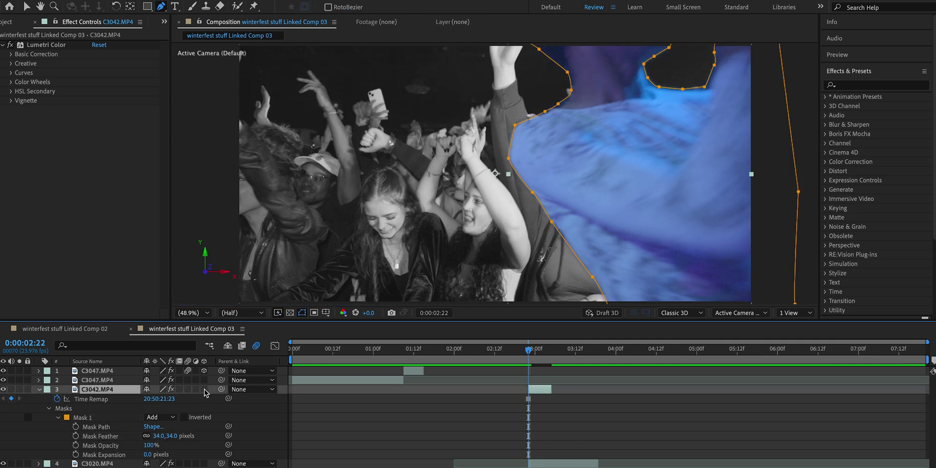
# Make the freeze-frame layer 3D and reveal its Transform properties.
pyautogui.click(205, 390)
pyautogui.click(39, 390)
pyautogui.click(39, 389)
pyautogui.click(48, 409)
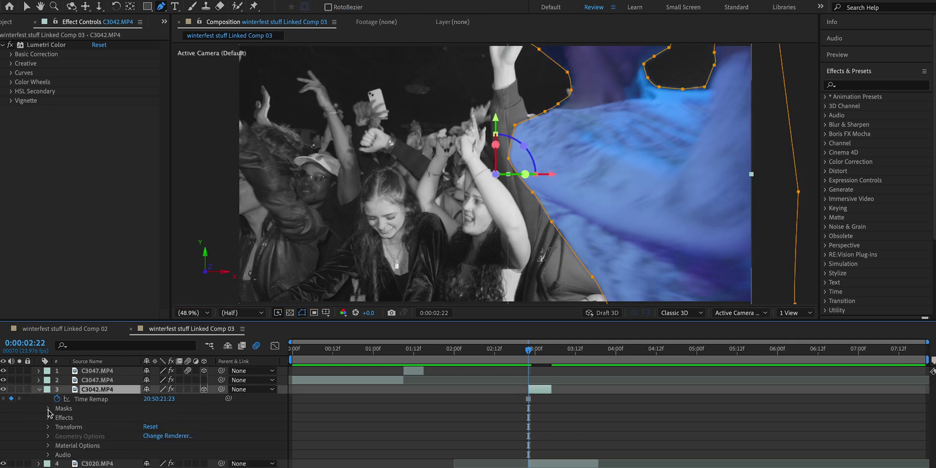
pyautogui.click(49, 426)
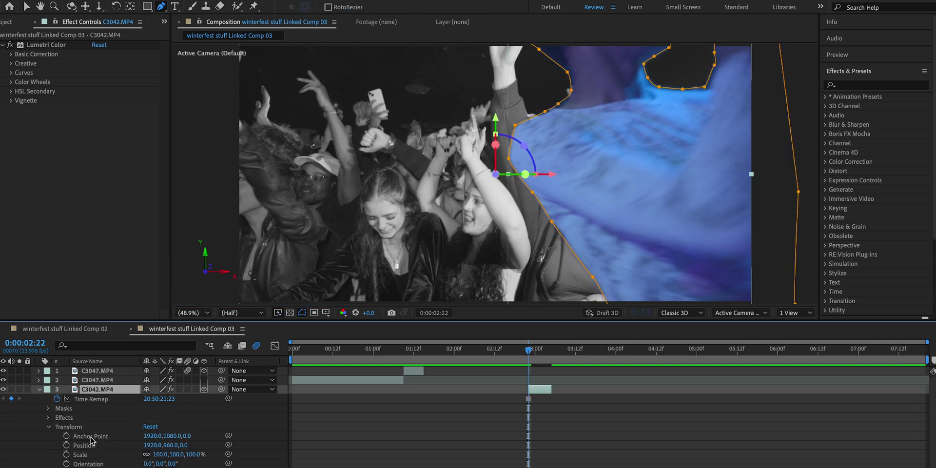
# Keyframe Scale and Position, then a few frames later scale to 247% and push the layer offscreen right.
pyautogui.click(66, 454)
pyautogui.click(67, 446)
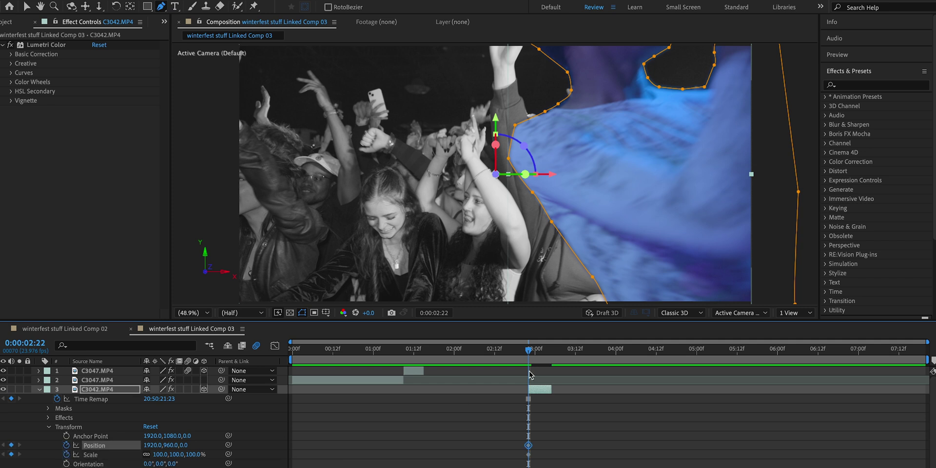
pyautogui.press('space')
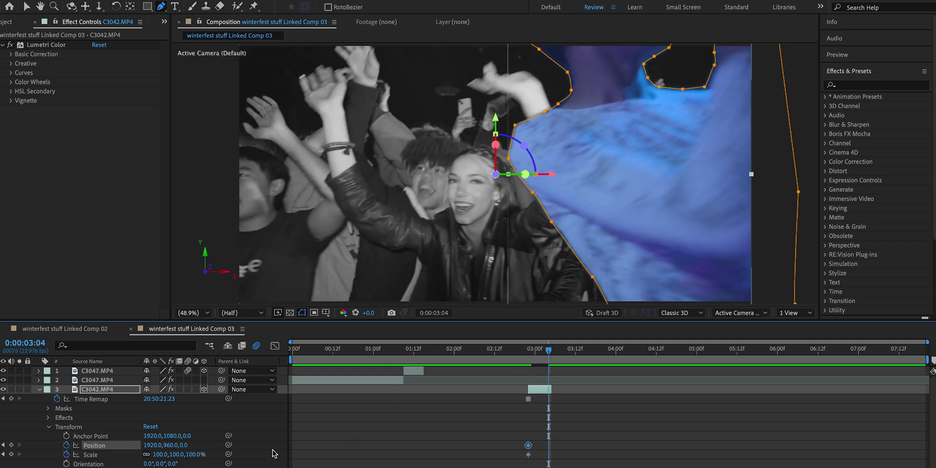
pyautogui.moveTo(191, 457); pyautogui.dragTo(248, 447)
pyautogui.moveTo(171, 447); pyautogui.dragTo(91, 449)
pyautogui.moveTo(161, 455); pyautogui.dragTo(556, 443)
pyautogui.press('super+z')
pyautogui.moveTo(148, 445); pyautogui.dragTo(506, 402)
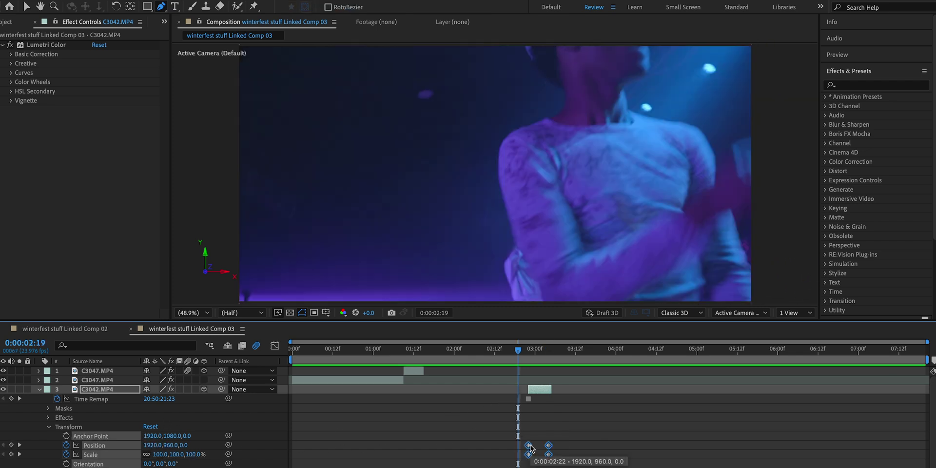
# Apply Easy Ease to the Position and Scale keyframes.
pyautogui.rightClick(531, 448)
pyautogui.moveTo(610, 466)
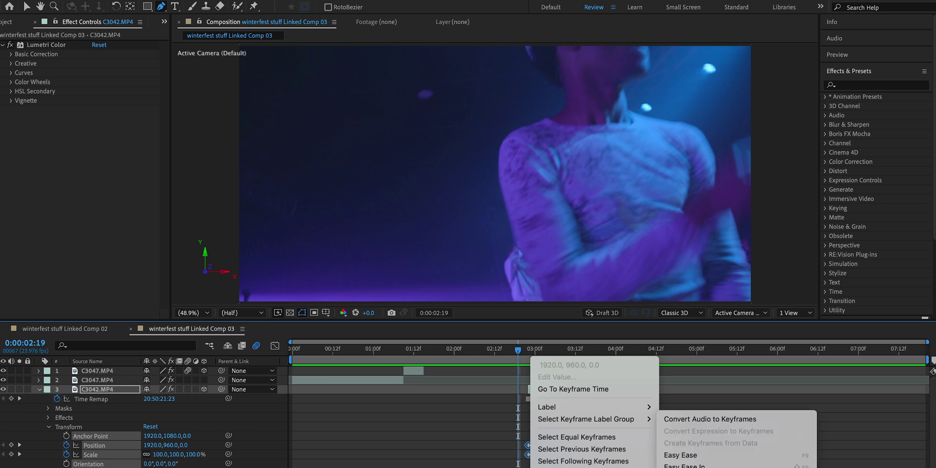
pyautogui.click(690, 456)
pyautogui.moveTo(570, 460); pyautogui.dragTo(506, 432)
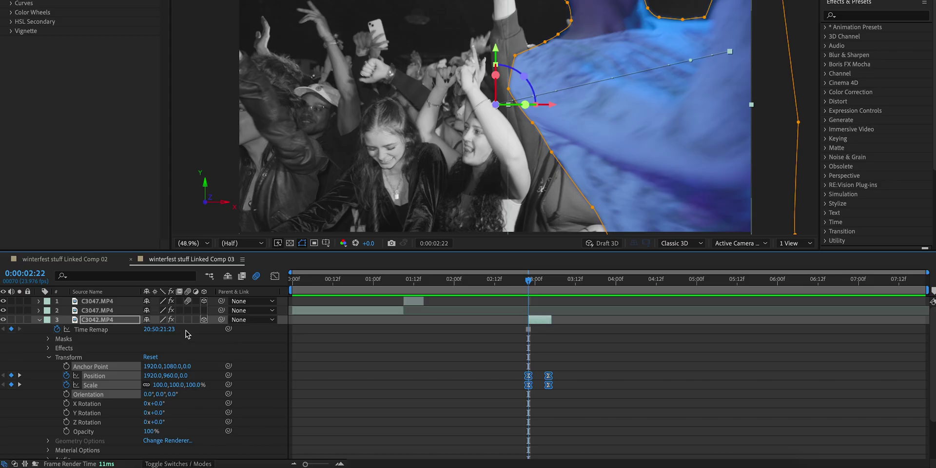
# Enable motion blur on the freeze-frame layer, preview the punch-in, and add full-frame Mask 2.
pyautogui.click(187, 320)
pyautogui.moveTo(557, 281); pyautogui.dragTo(512, 283)
pyautogui.press('space')
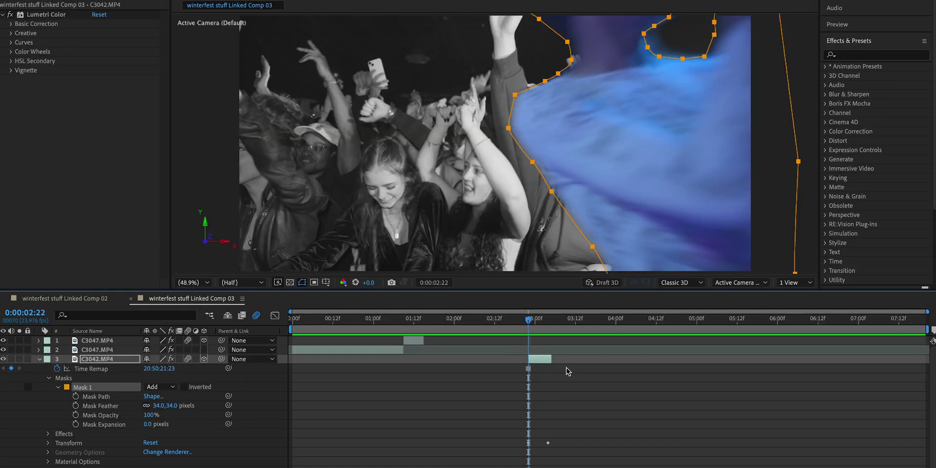
pyautogui.hotkey('ctrl', 'shift', 'n')
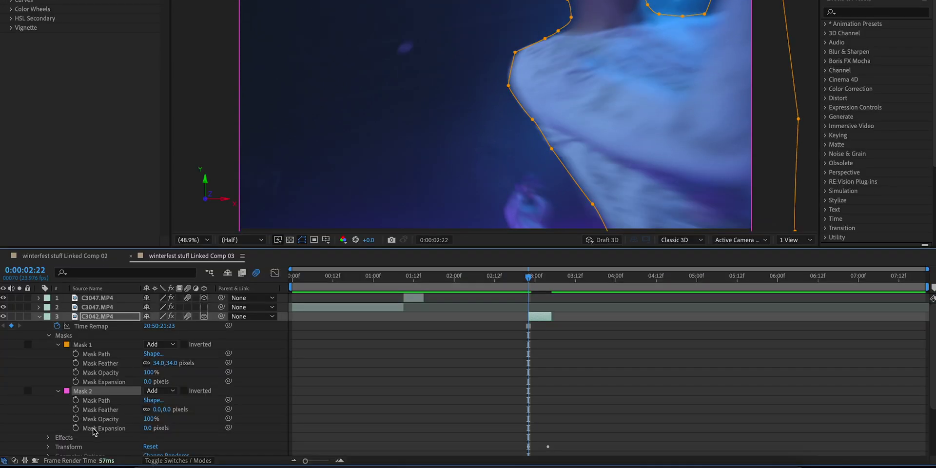
# At 0:00:03:04 set Mask 2 opacity to 0% and Easy Ease both opacity keyframes.
pyautogui.moveTo(532, 287); pyautogui.dragTo(550, 284)
pyautogui.moveTo(147, 419); pyautogui.dragTo(24, 418)
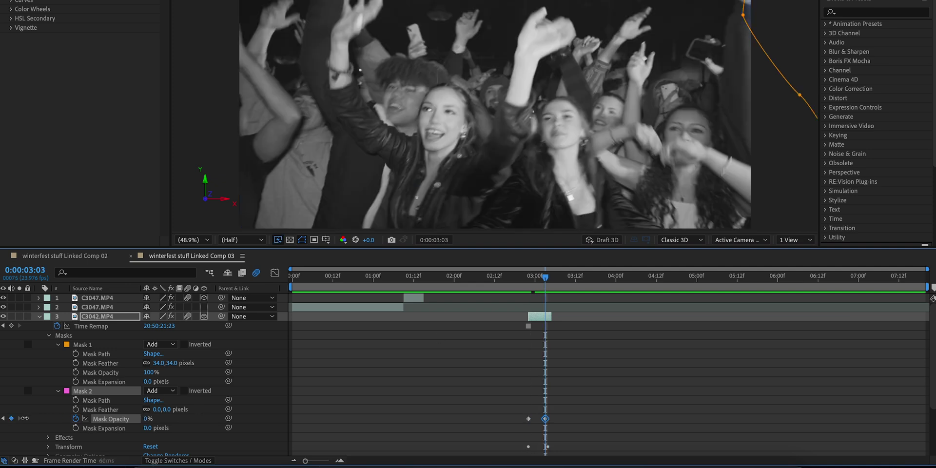
pyautogui.moveTo(567, 426); pyautogui.dragTo(523, 411)
pyautogui.rightClick(545, 419)
pyautogui.moveTo(634, 459)
pyautogui.click(705, 382)
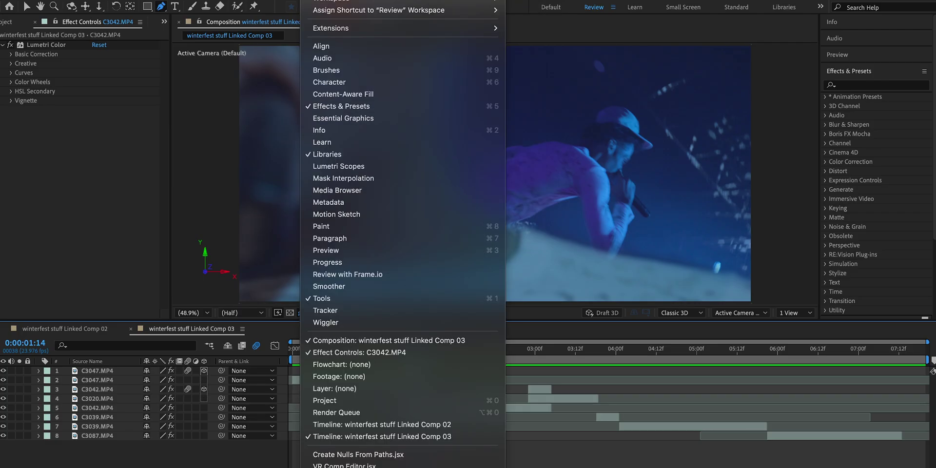
# Apply Shake Sauce's Keyframed preset 'Hard Hit With Flash', creating the Null 2 layer.
pyautogui.moveTo(368, 27)
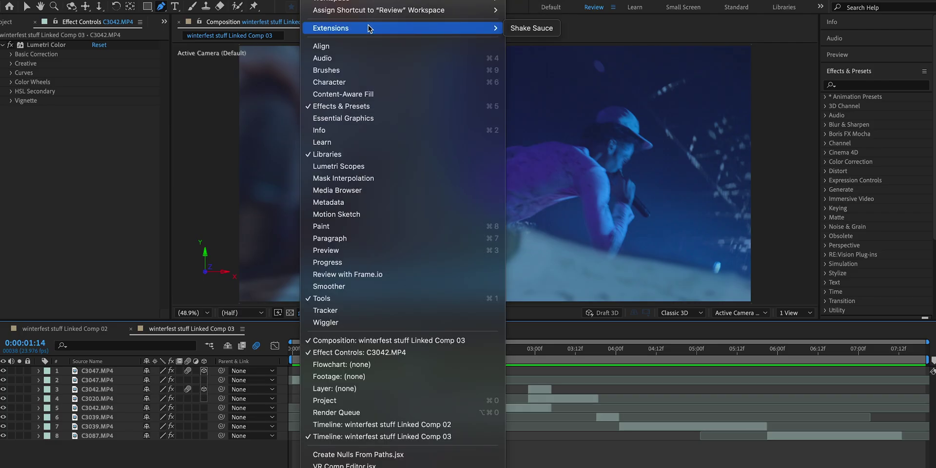
pyautogui.click(532, 27)
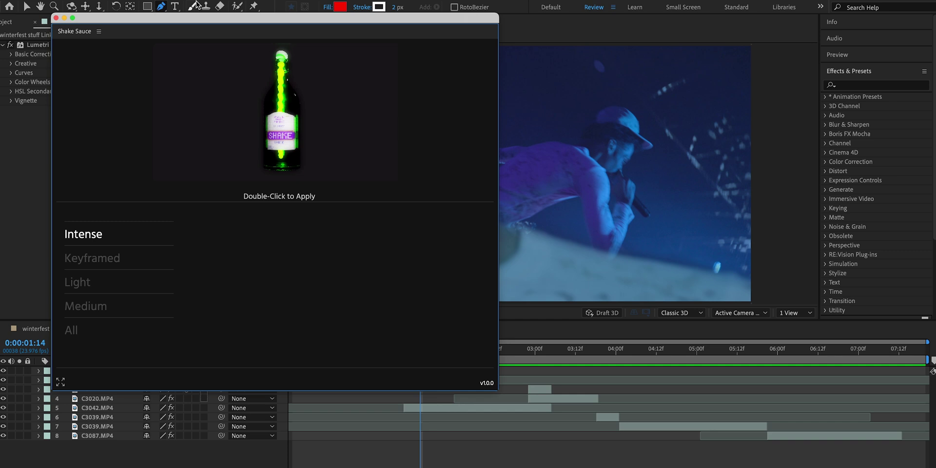
pyautogui.moveTo(200, 18); pyautogui.dragTo(181, 30)
pyautogui.click(73, 269)
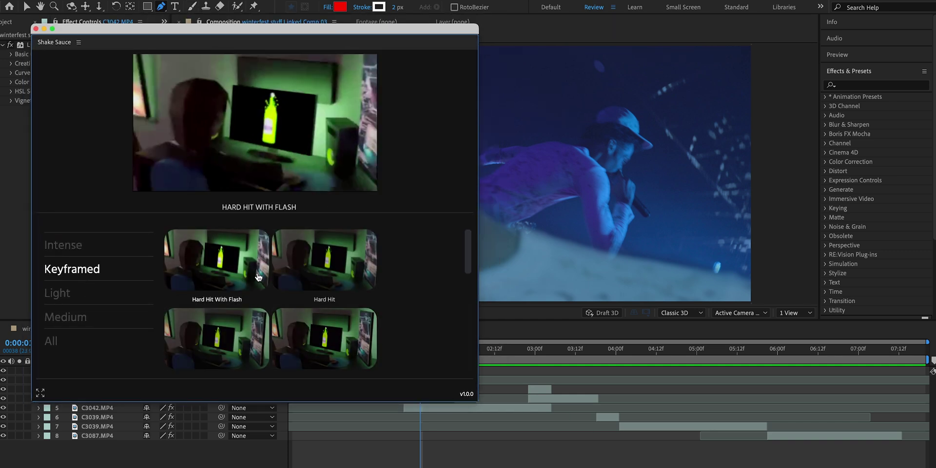
pyautogui.click(234, 260)
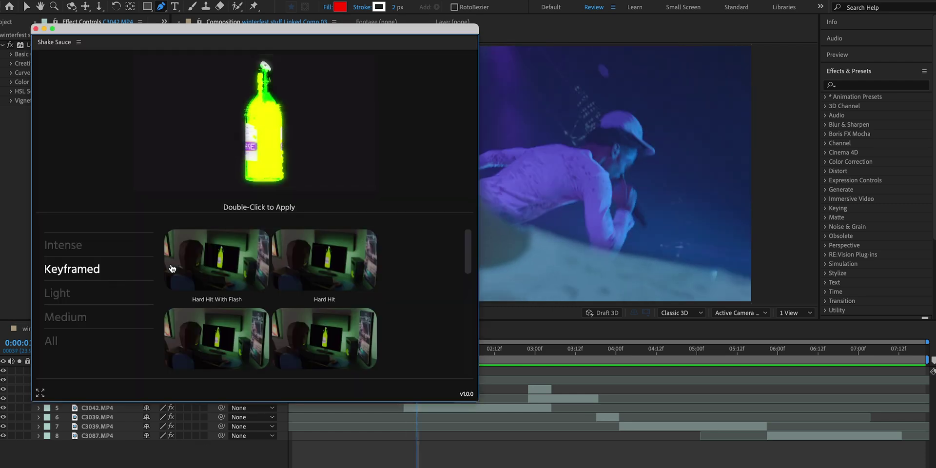
pyautogui.doubleClick(223, 273)
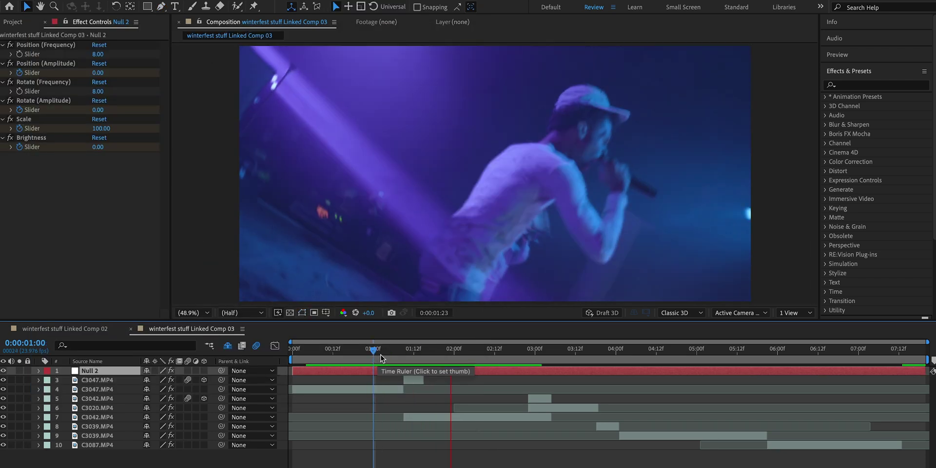
# Preview the shake and reveal Null 2's animated Position Amplitude sliders.
pyautogui.click(377, 355)
pyautogui.press('space')
pyautogui.press('space')
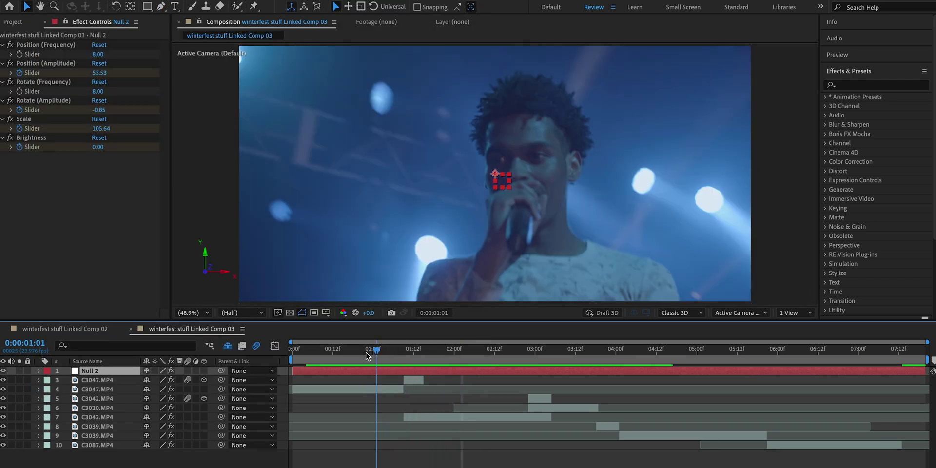
pyautogui.click(359, 354)
pyautogui.click(38, 371)
pyautogui.click(401, 353)
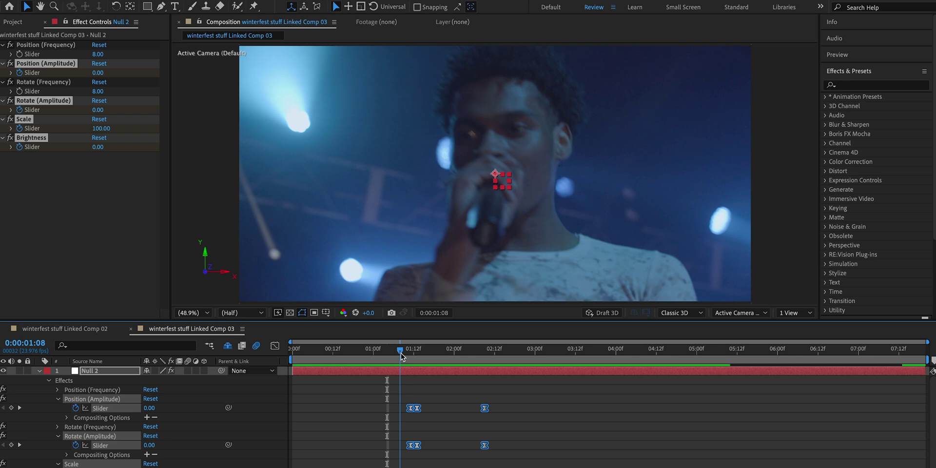
pyautogui.click(39, 371)
pyautogui.click(40, 371)
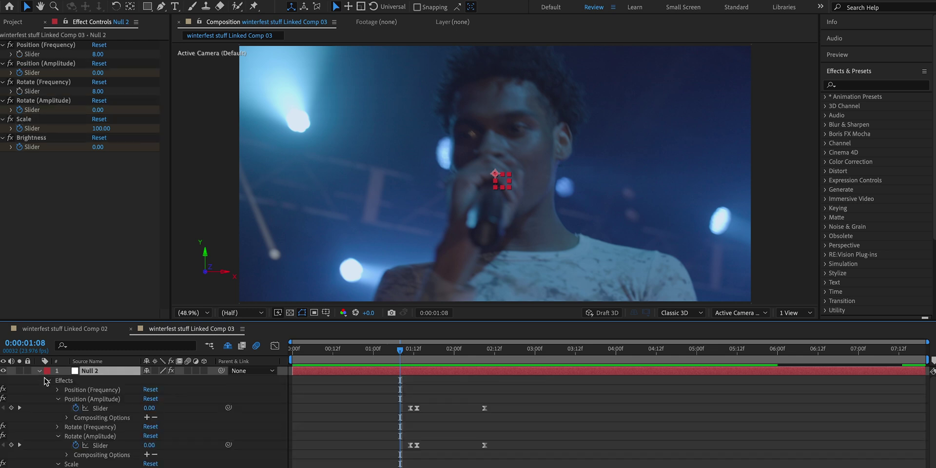
pyautogui.click(57, 400)
# Copy the shake keyframes to 0:00:02:22, nudge them slightly earlier, and preview.
pyautogui.moveTo(508, 467); pyautogui.dragTo(401, 409)
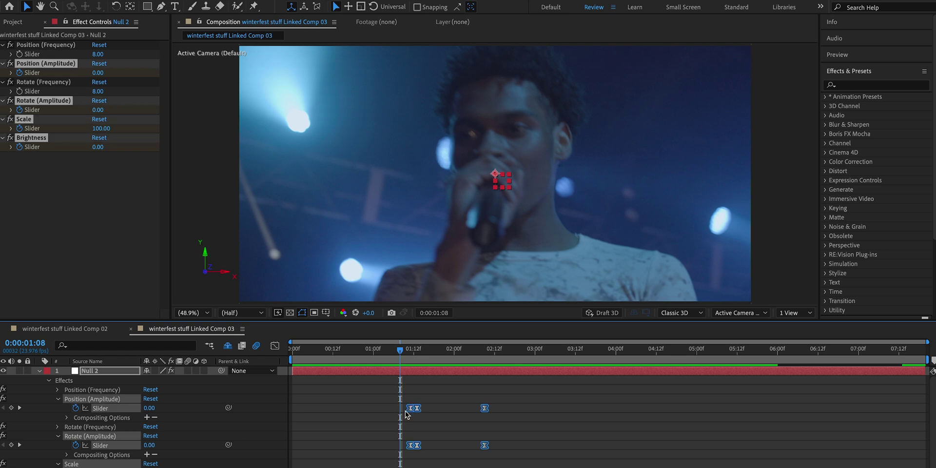
pyautogui.moveTo(518, 353)
pyautogui.mouseDown()
pyautogui.moveTo(558, 358)
pyautogui.moveTo(529, 360)
pyautogui.mouseUp()
pyautogui.hotkey('ctrl', 'c')
pyautogui.hotkey('ctrl', 'v')
pyautogui.moveTo(537, 410); pyautogui.dragTo(508, 358)
pyautogui.press('space')
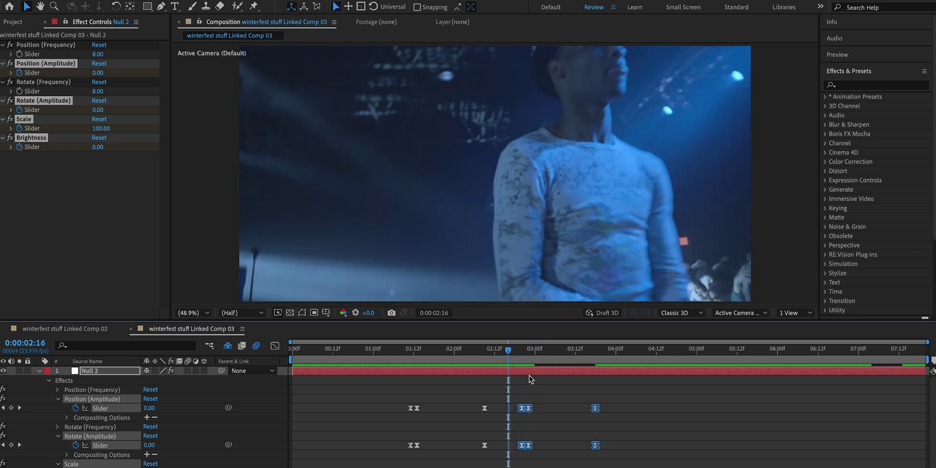
pyautogui.click(390, 356)
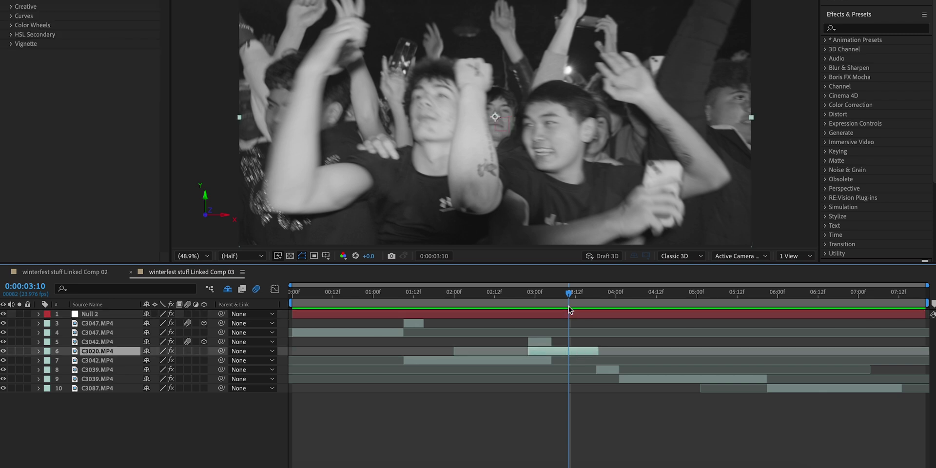
# Open C3020.MP4's Transform and key Scale back to 100% at 0:00:03:18.
pyautogui.moveTo(569, 307)
pyautogui.mouseDown()
pyautogui.moveTo(545, 304)
pyautogui.moveTo(563, 305)
pyautogui.mouseUp()
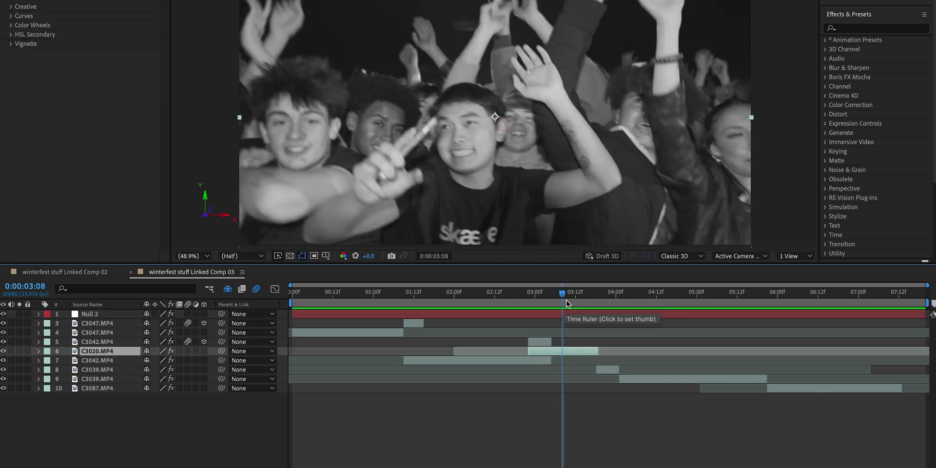
pyautogui.moveTo(567, 303); pyautogui.dragTo(533, 303)
pyautogui.click(525, 291)
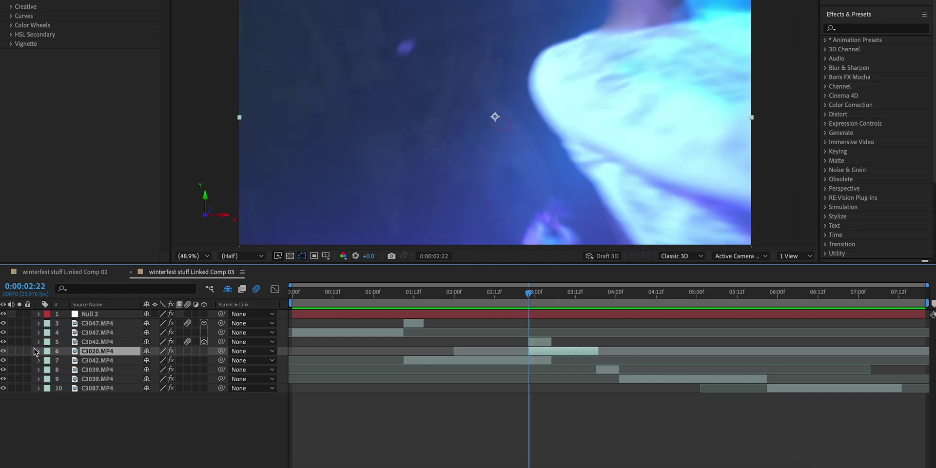
pyautogui.click(39, 352)
pyautogui.click(49, 370)
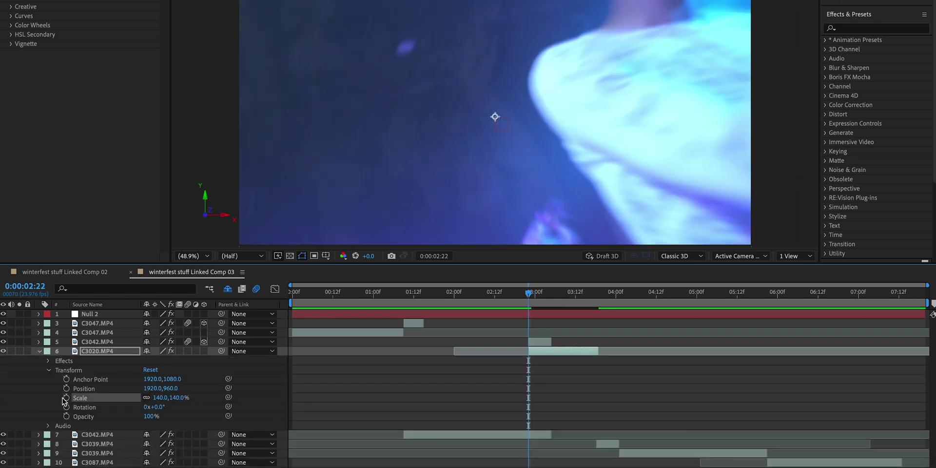
pyautogui.moveTo(541, 304); pyautogui.dragTo(597, 315)
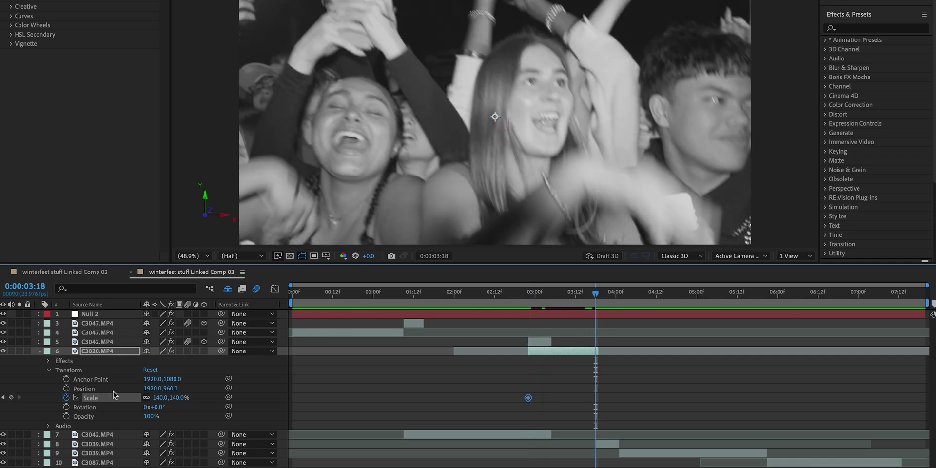
pyautogui.rightClick(106, 396)
pyautogui.click(149, 411)
# Preview the punch-in zoom and apply Easy Ease to both Scale keyframes.
pyautogui.moveTo(595, 303); pyautogui.dragTo(454, 316)
pyautogui.press('space')
pyautogui.press('space')
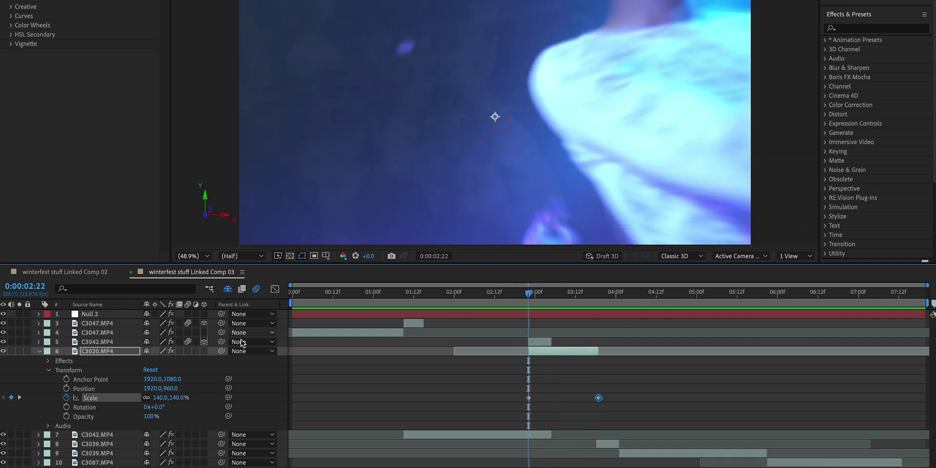
pyautogui.moveTo(529, 296); pyautogui.dragTo(491, 298)
pyautogui.moveTo(624, 412); pyautogui.dragTo(519, 386)
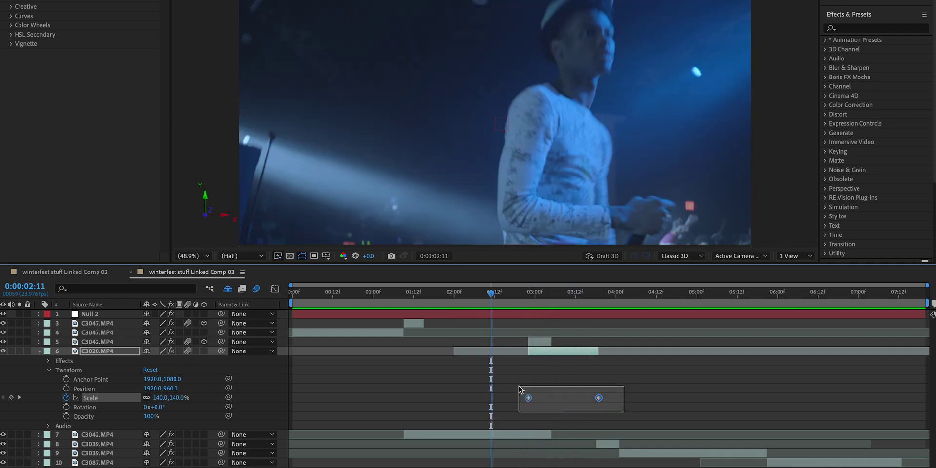
pyautogui.rightClick(529, 399)
pyautogui.moveTo(585, 466)
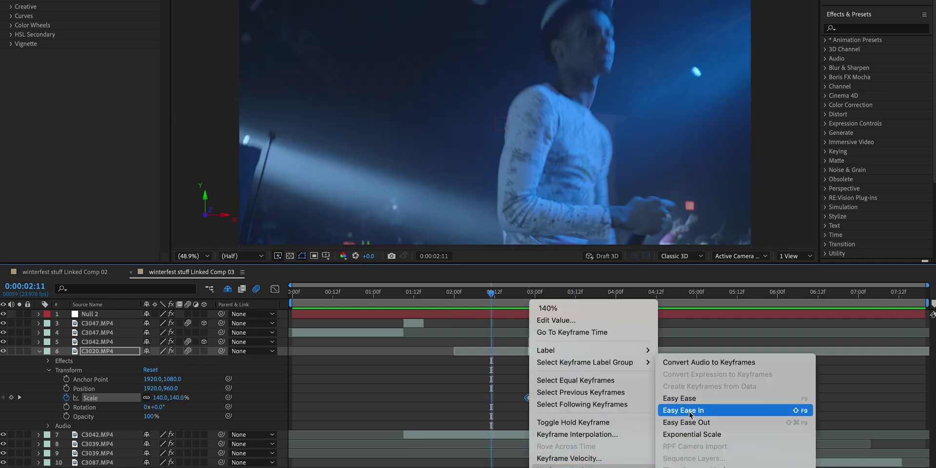
pyautogui.click(687, 400)
pyautogui.moveTo(543, 295); pyautogui.dragTo(648, 304)
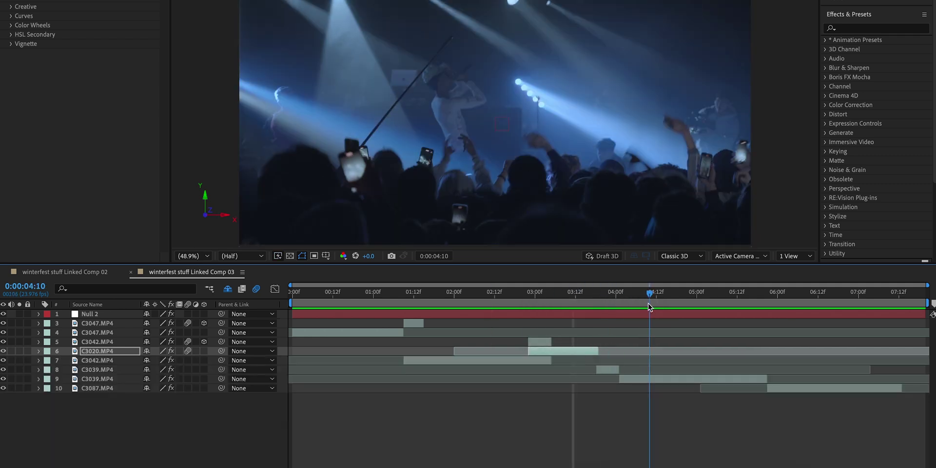
# On C3039.MP4 at 0:00:04:18, keyframe Scale to 156% and Position Y to 999.
pyautogui.click(663, 381)
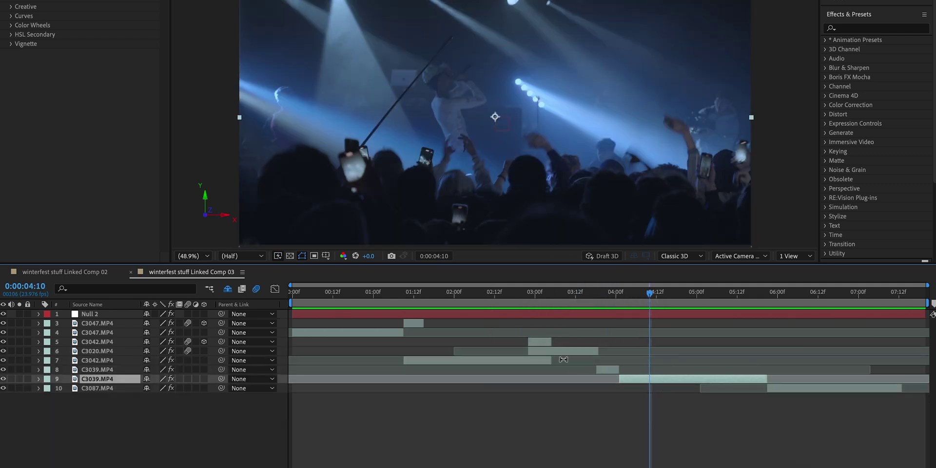
pyautogui.click(39, 379)
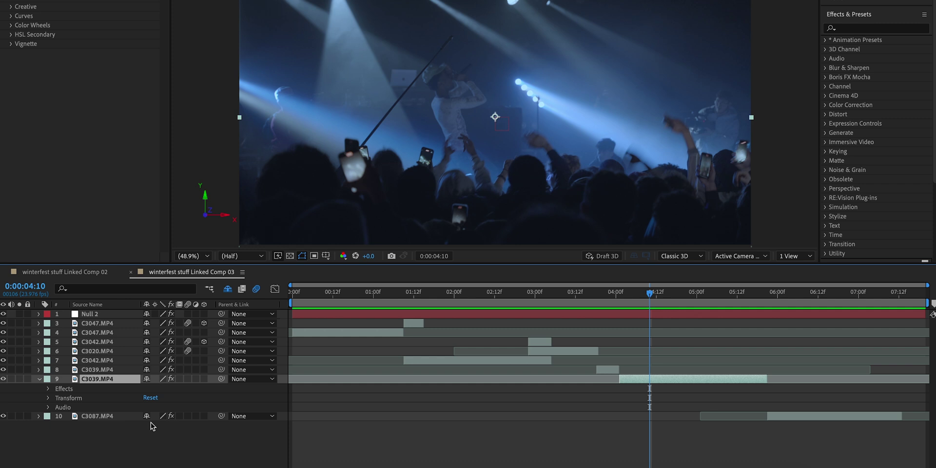
pyautogui.click(48, 398)
pyautogui.moveTo(648, 293); pyautogui.dragTo(666, 295)
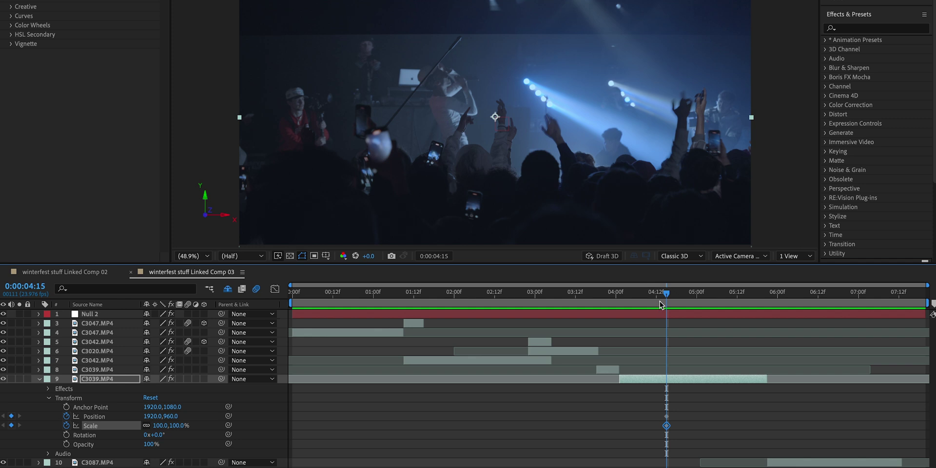
pyautogui.moveTo(667, 300); pyautogui.dragTo(676, 298)
pyautogui.moveTo(174, 426); pyautogui.dragTo(511, 406)
pyautogui.moveTo(172, 417); pyautogui.dragTo(391, 375)
# Apply Easy Ease to the four Position and Scale zoom keyframes.
pyautogui.moveTo(629, 297); pyautogui.dragTo(653, 298)
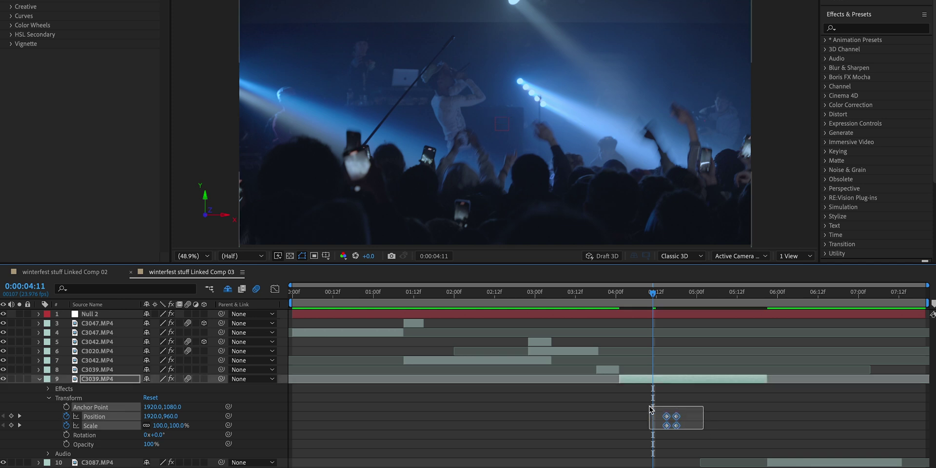
pyautogui.moveTo(651, 409); pyautogui.dragTo(650, 409)
pyautogui.rightClick(676, 416)
pyautogui.moveTo(703, 460)
pyautogui.click(561, 395)
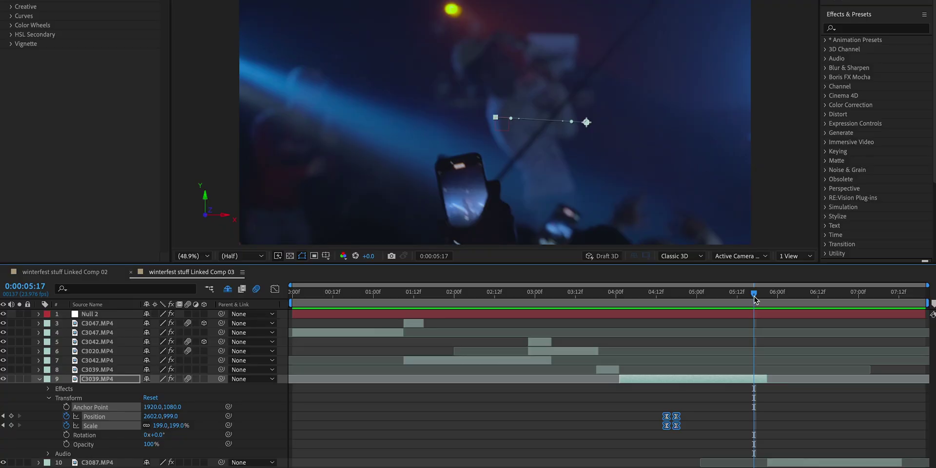
# At 0:00:05:19, reset Position and Scale to add return-to-normal keyframes.
pyautogui.moveTo(754, 299); pyautogui.dragTo(754, 300)
pyautogui.click(780, 422)
pyautogui.press('pagedown')
pyautogui.press('pagedown')
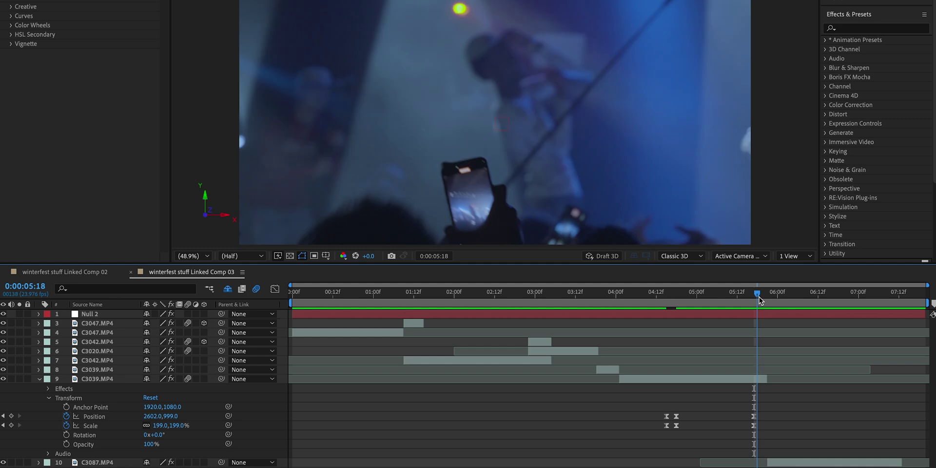
pyautogui.moveTo(79, 419); pyautogui.dragTo(94, 426)
pyautogui.rightClick(95, 427)
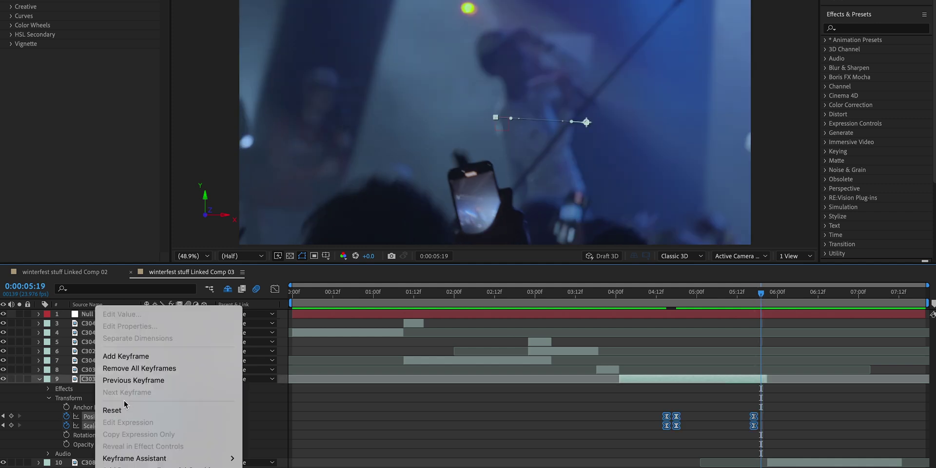
pyautogui.click(137, 410)
# Select the reset keyframes and preview the eased zoom-out.
pyautogui.moveTo(765, 296); pyautogui.dragTo(751, 298)
pyautogui.moveTo(783, 440); pyautogui.dragTo(756, 413)
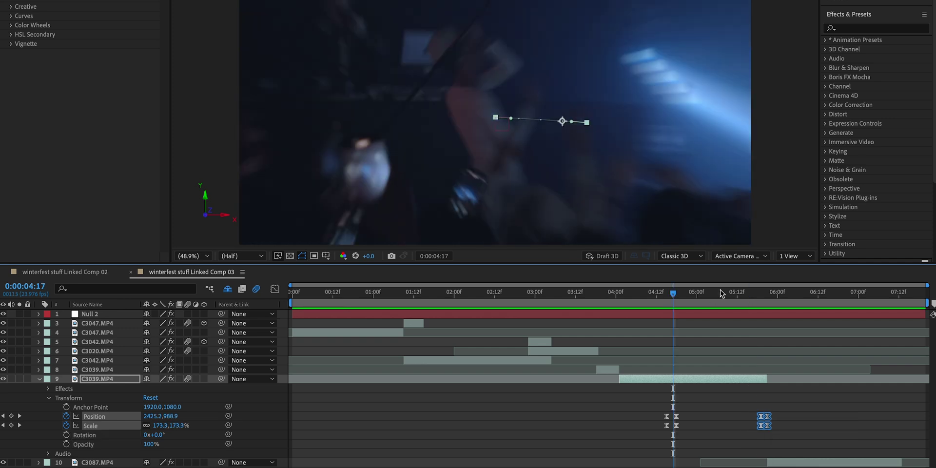
pyautogui.moveTo(708, 293); pyautogui.dragTo(770, 299)
pyautogui.click(800, 463)
pyautogui.press('space')
# Apply Warp Stabilizer at 5% smoothness to C3087.MP4, return to the comp start, then switch to Premiere Pro.
pyautogui.write('warp sta')
pyautogui.moveTo(869, 49); pyautogui.dragTo(123, 175)
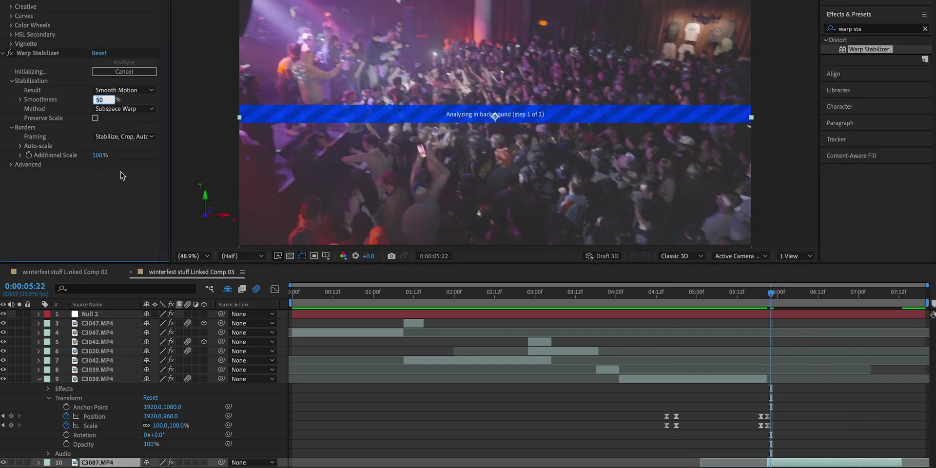
pyautogui.press('Home')
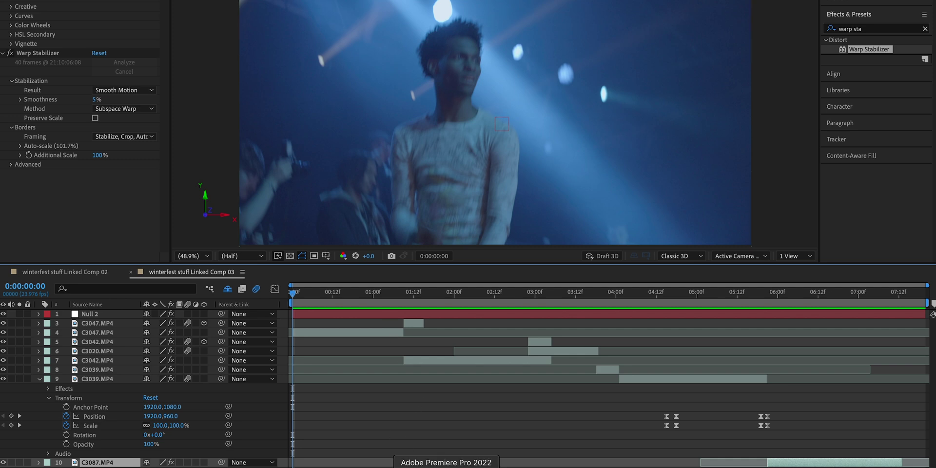
pyautogui.click(446, 467)
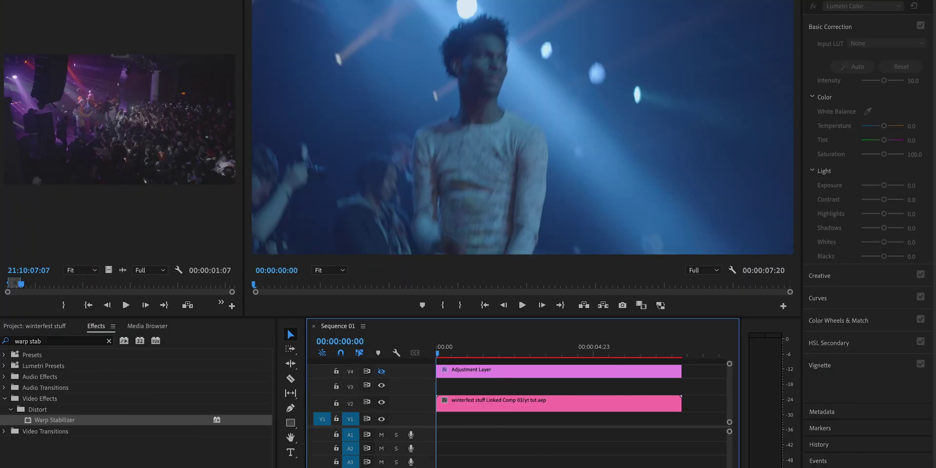
# Fit all of Sequence 01 in the timeline and bring up the Sequence menu's render options.
pyautogui.press('-')
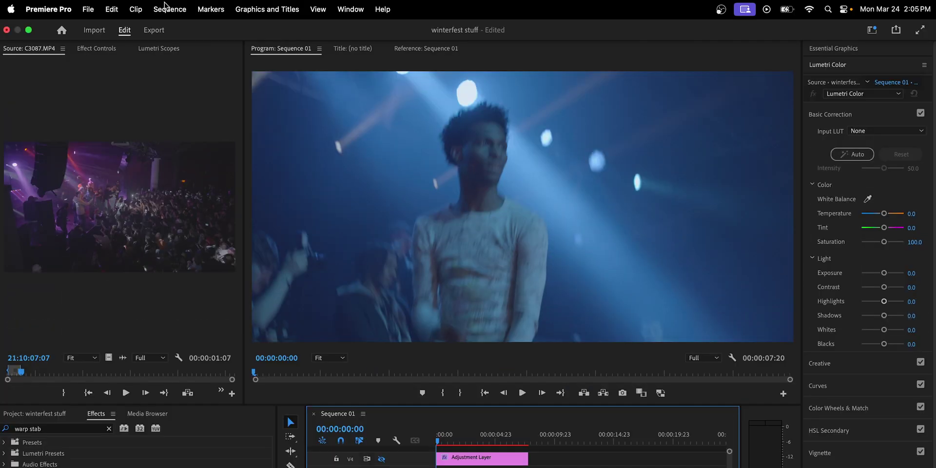
pyautogui.click(170, 9)
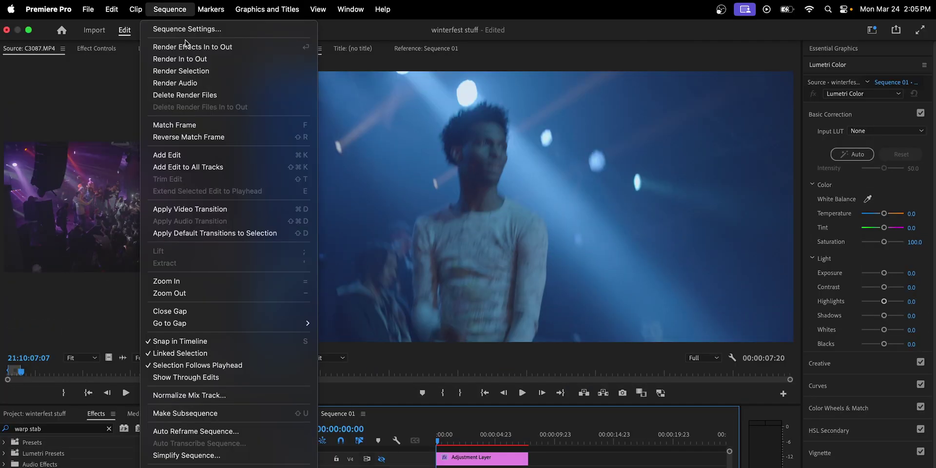